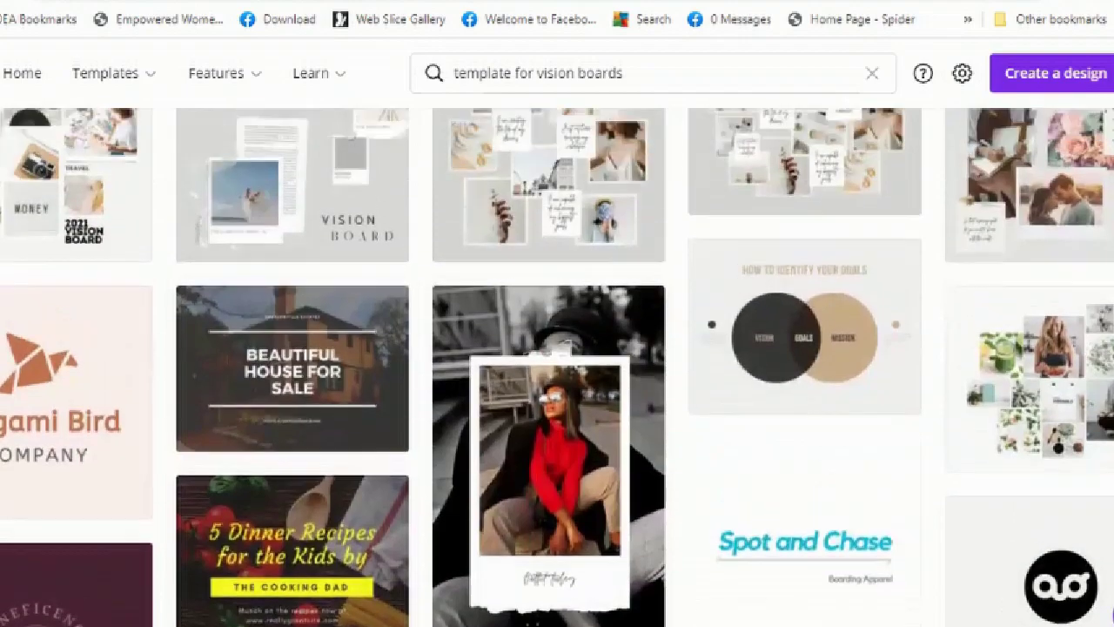
# - Browse the vision board templates and open the 2021 Vision Board Instagram feed template for editing
pyautogui.scroll(1, 557, 366)
pyautogui.scroll(2, 557, 366)
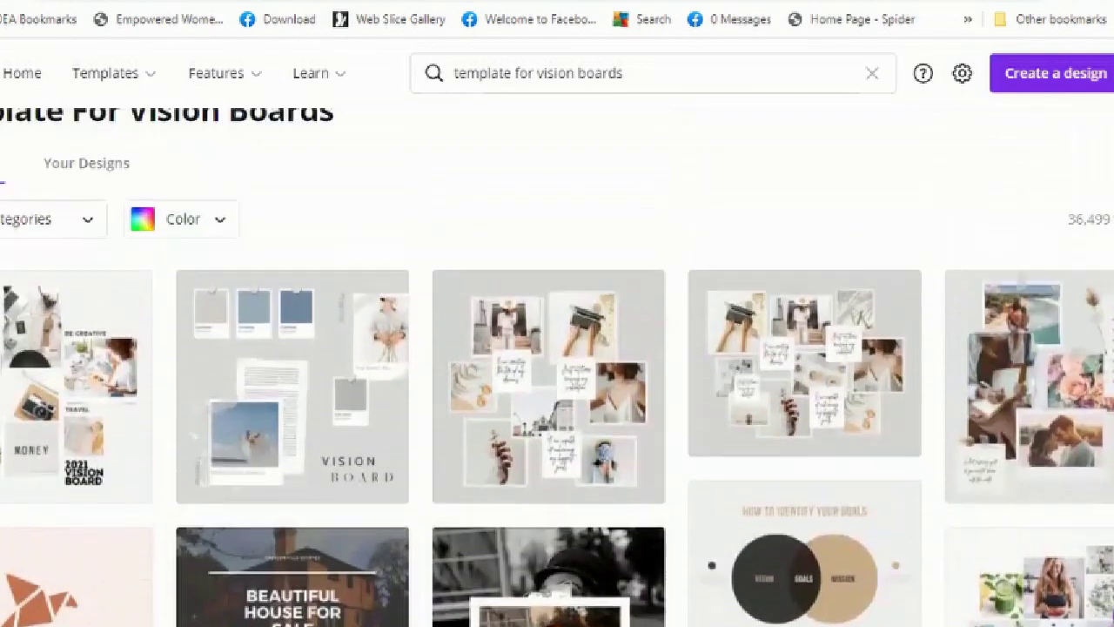
pyautogui.scroll(-3, 558, 366)
pyautogui.scroll(-10, 558, 368)
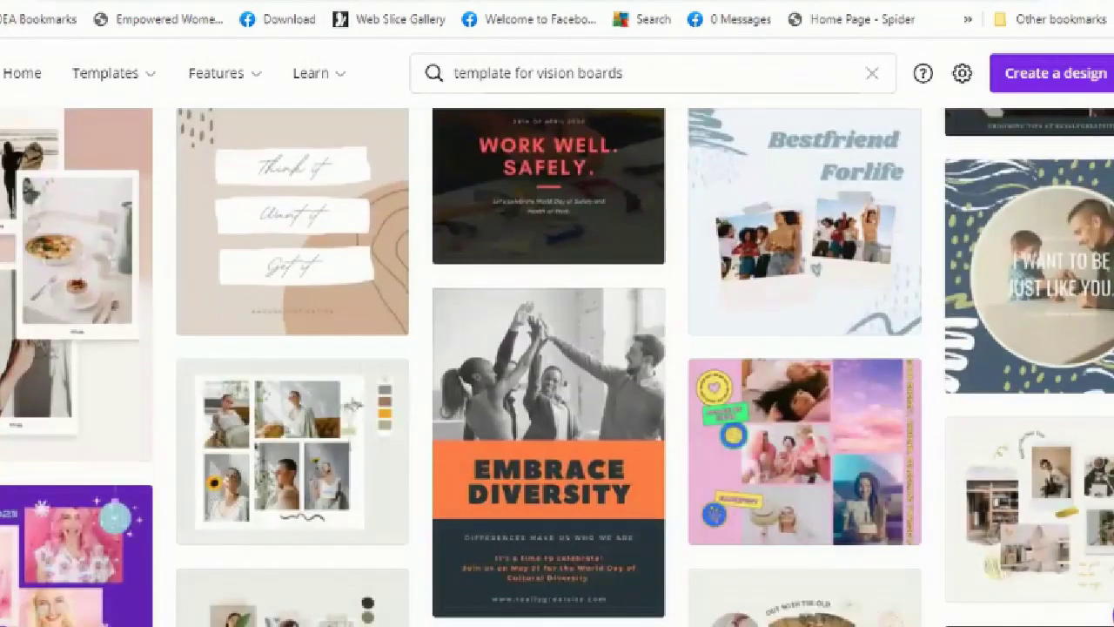
pyautogui.scroll(-9, 557, 365)
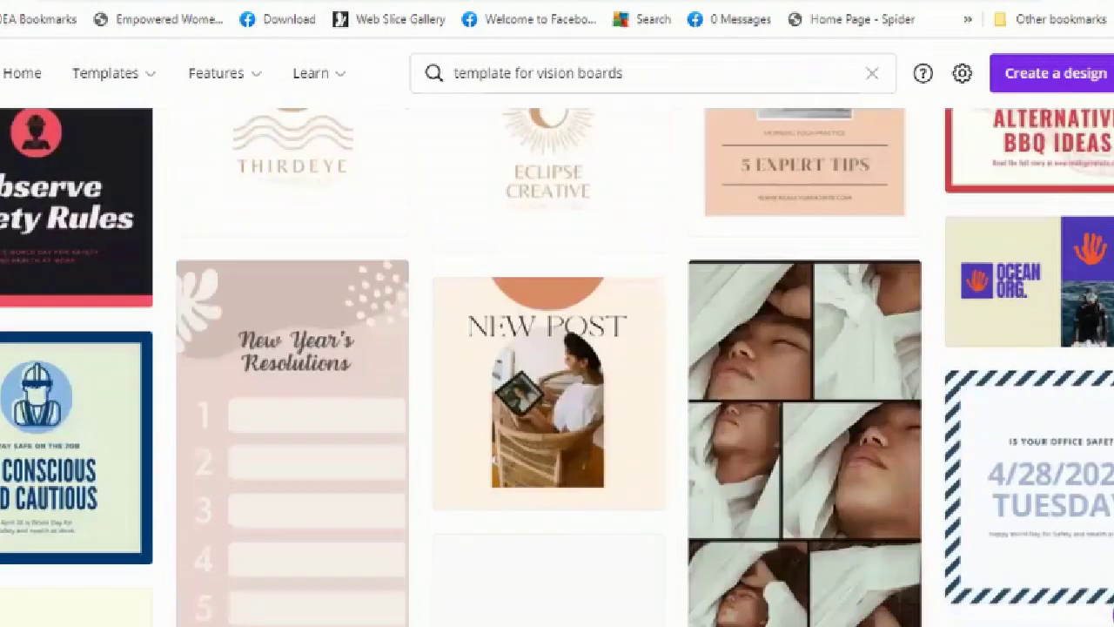
pyautogui.scroll(20, 570, 470)
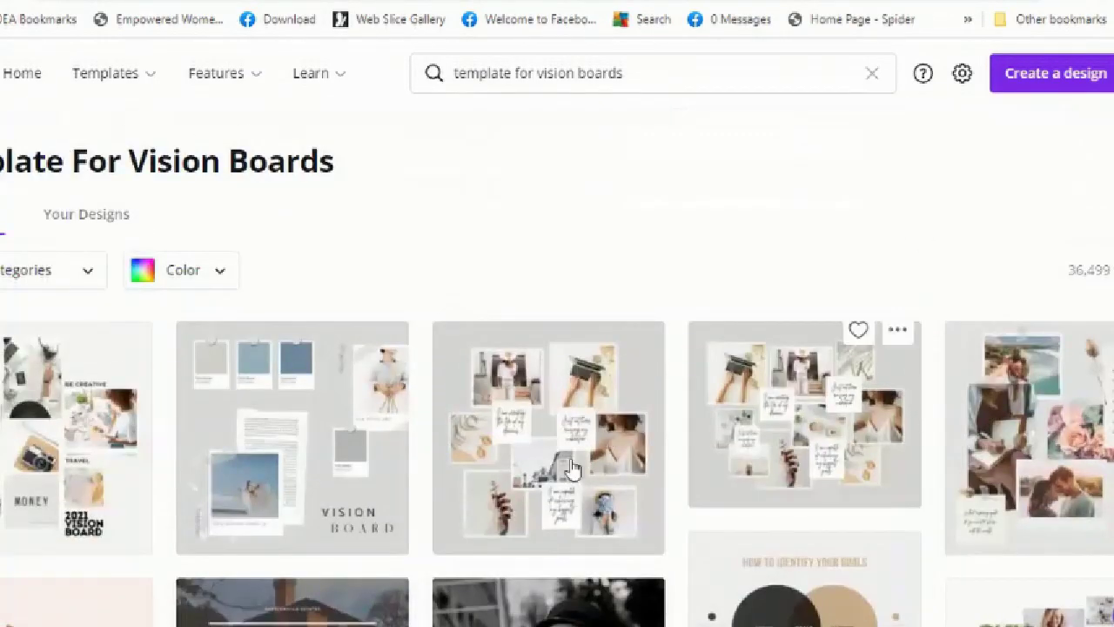
pyautogui.click(5, 439)
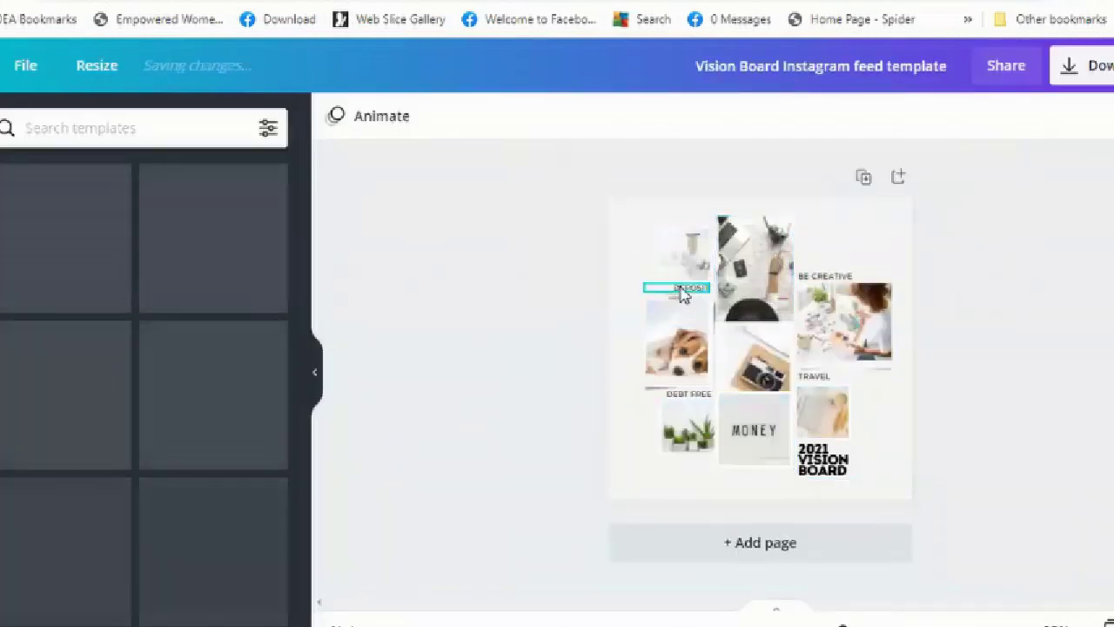
# - Delete the off-white background behind the photo collage, leaving the page plain white
pyautogui.click(685, 272)
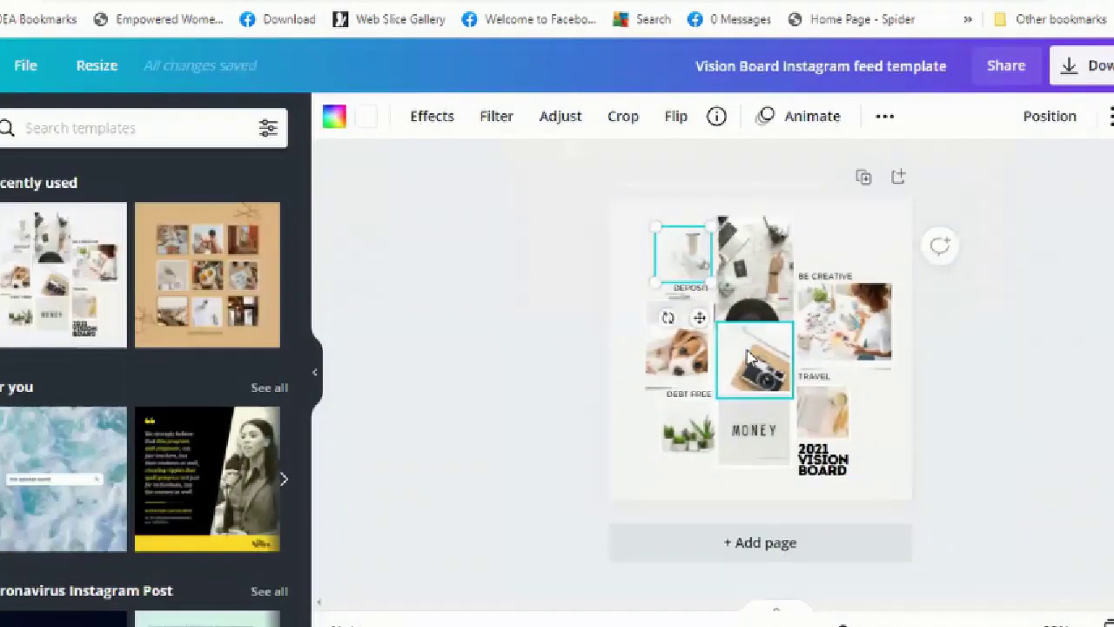
pyautogui.click(746, 281)
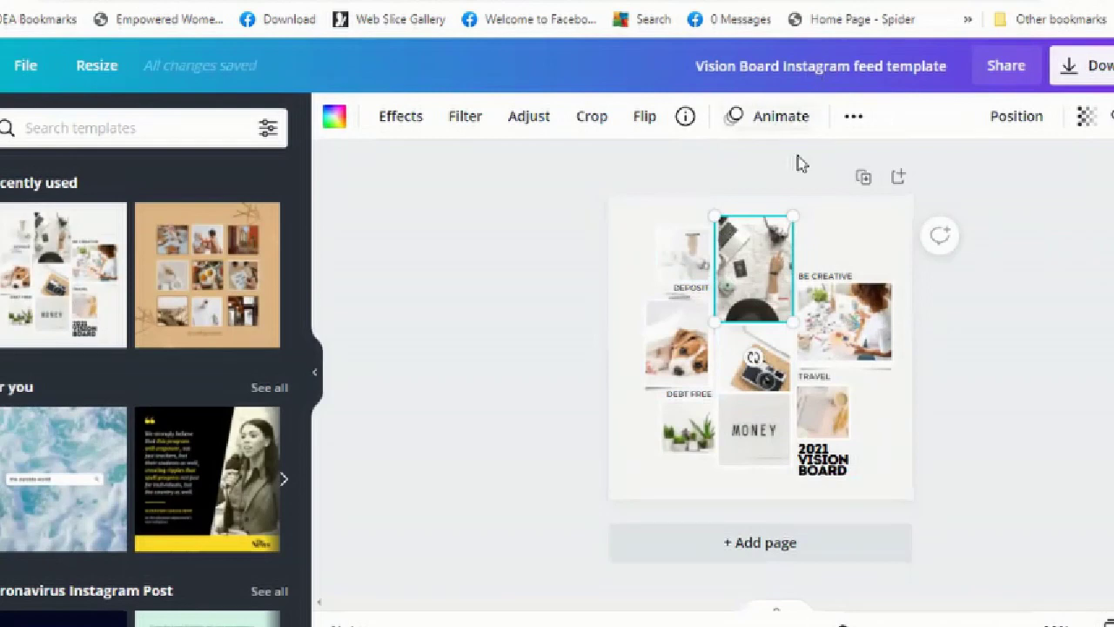
pyautogui.click(1102, 318)
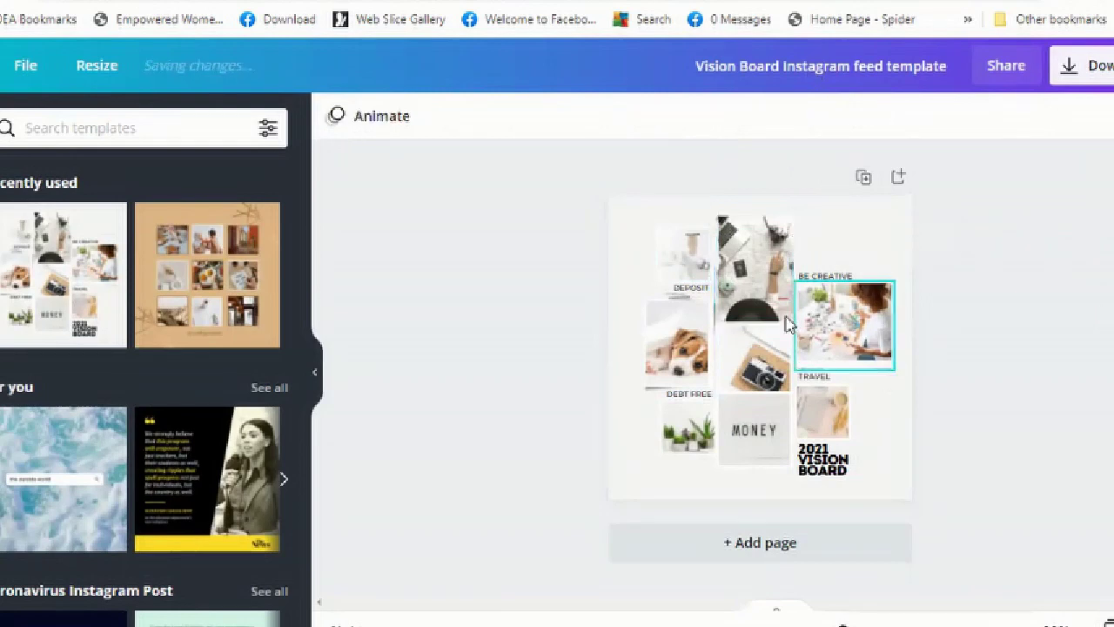
pyautogui.click(840, 255)
pyautogui.press('Delete')
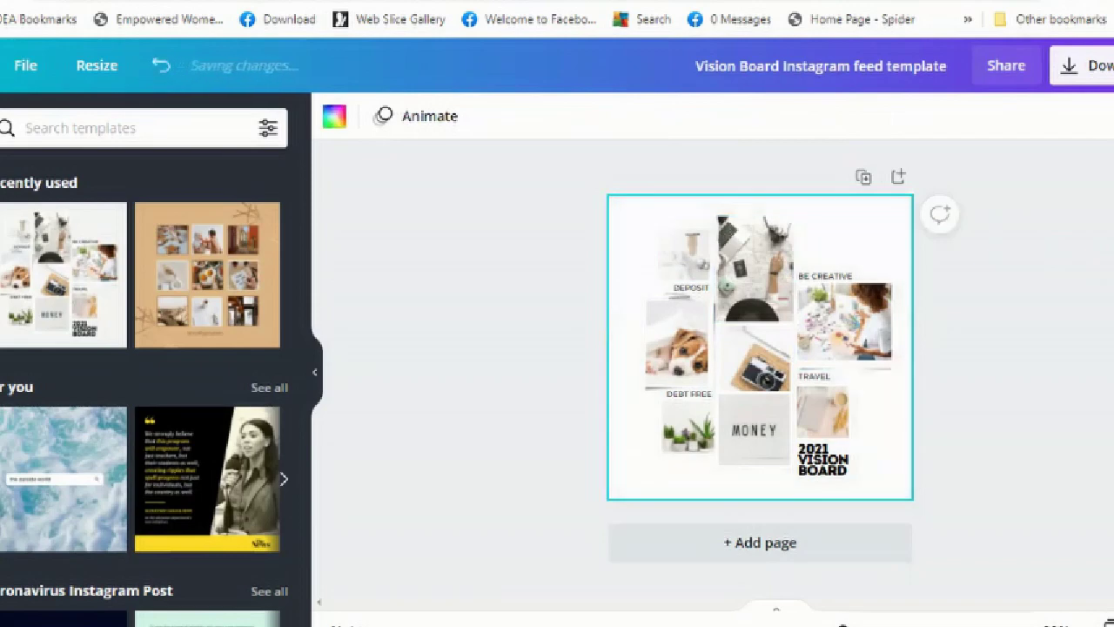
# - Remove the photo of the woman painting from the frame below the BE CREATIVE caption
pyautogui.keyDown('ctrl'); pyautogui.scroll(5, 882, 348); pyautogui.keyUp('ctrl')
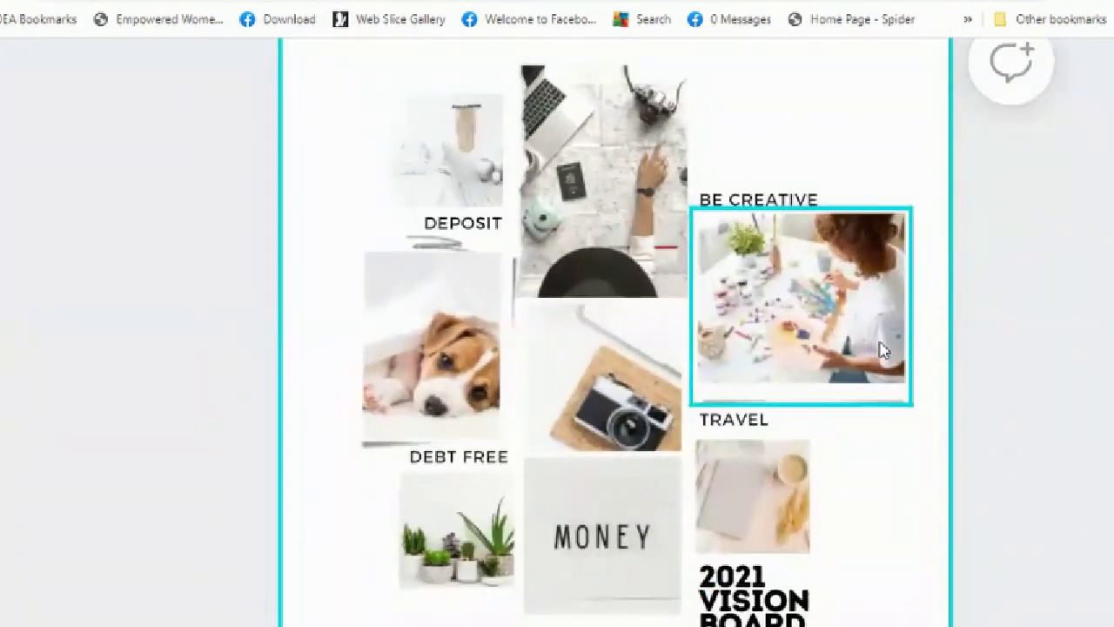
pyautogui.click(882, 349)
pyautogui.keyDown('ctrl'); pyautogui.scroll(-3, 882, 348); pyautogui.keyUp('ctrl')
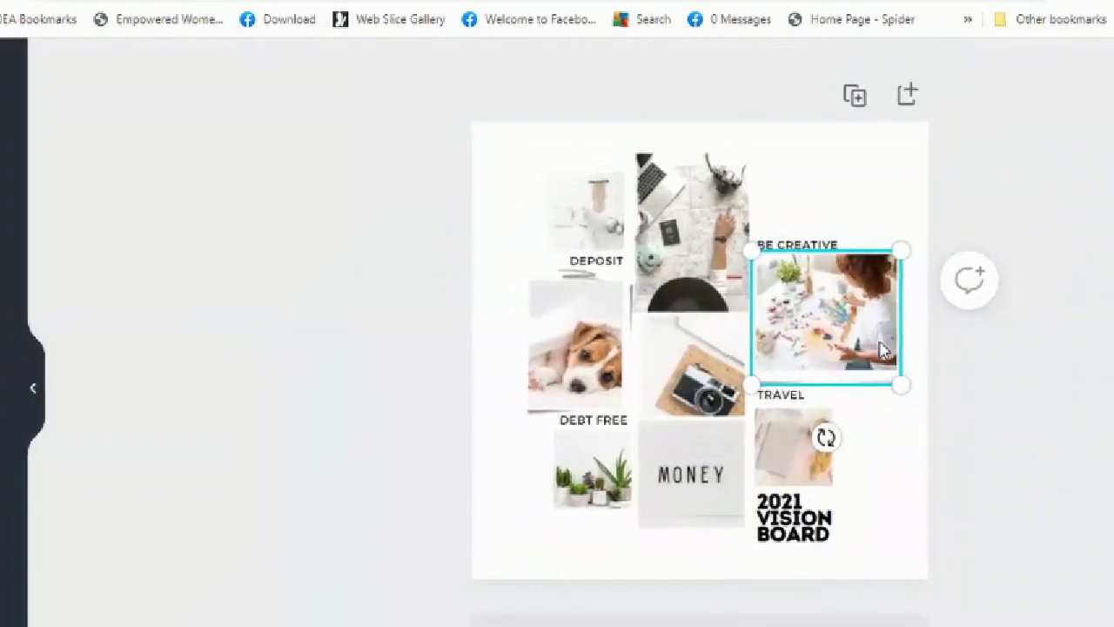
pyautogui.keyDown('ctrl'); pyautogui.scroll(3, 882, 349); pyautogui.keyUp('ctrl')
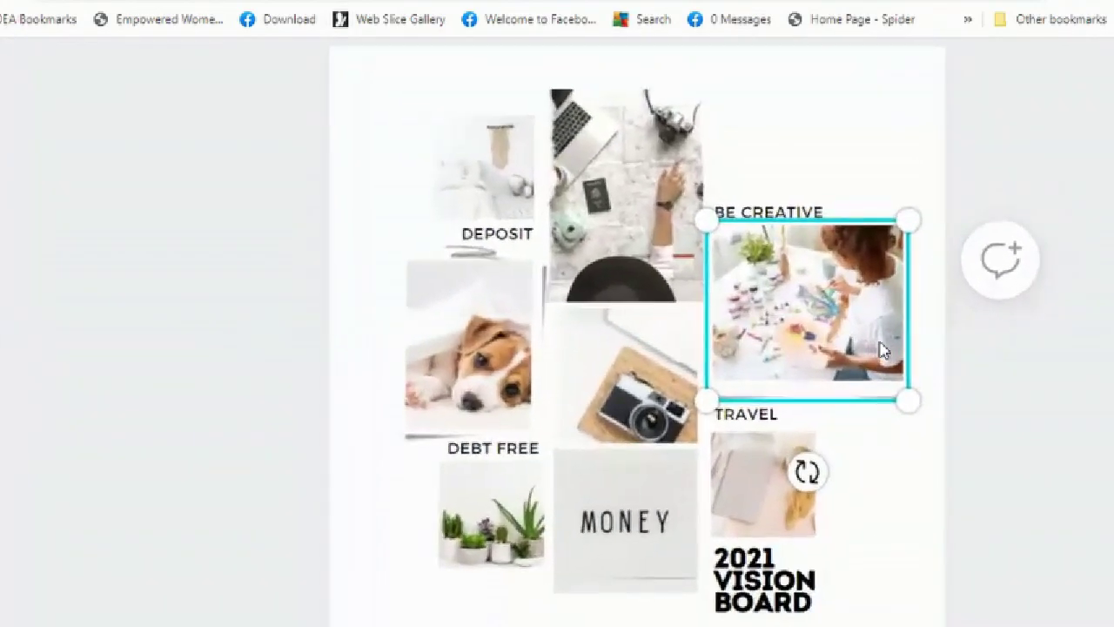
pyautogui.keyDown('ctrl'); pyautogui.scroll(-2, 882, 348); pyautogui.keyUp('ctrl')
pyautogui.keyDown('ctrl'); pyautogui.scroll(-3, 882, 348); pyautogui.keyUp('ctrl')
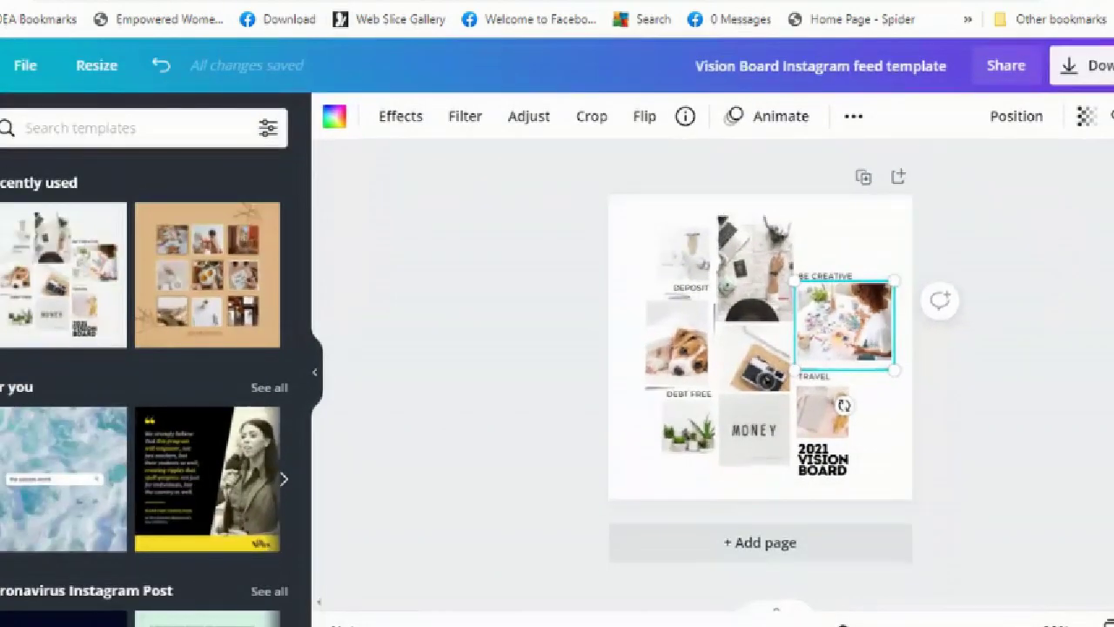
pyautogui.click(891, 219)
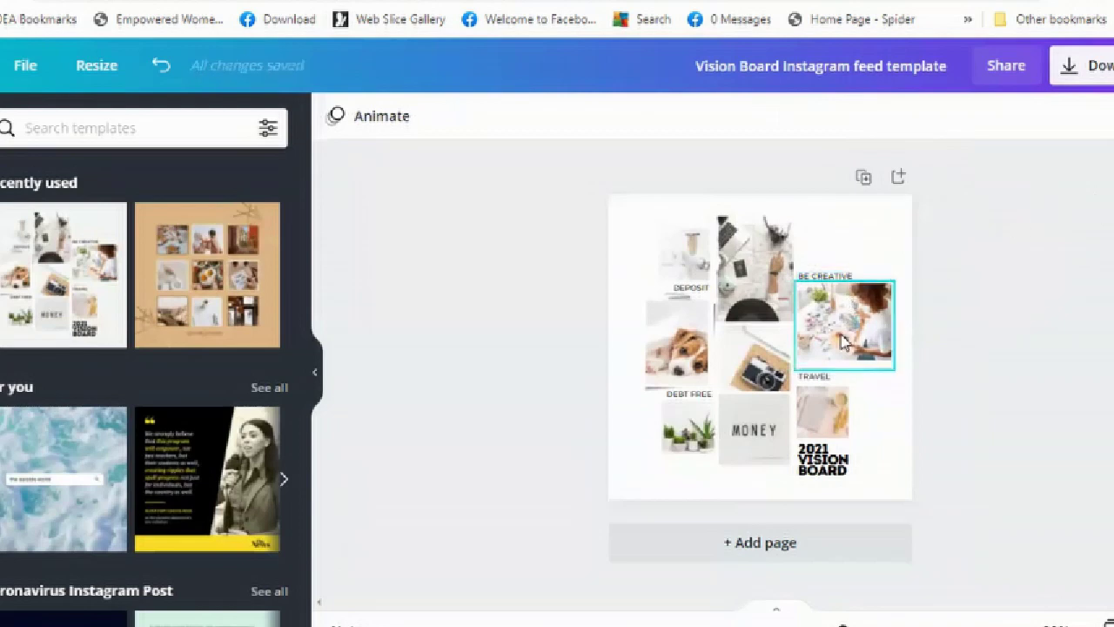
pyautogui.click(842, 330)
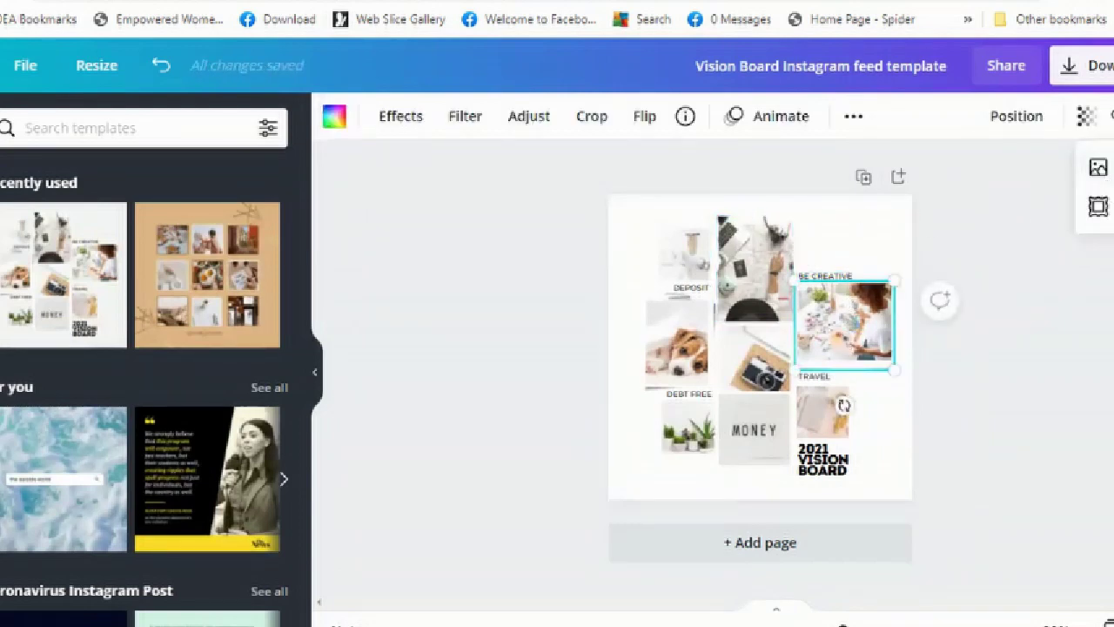
pyautogui.press('Delete')
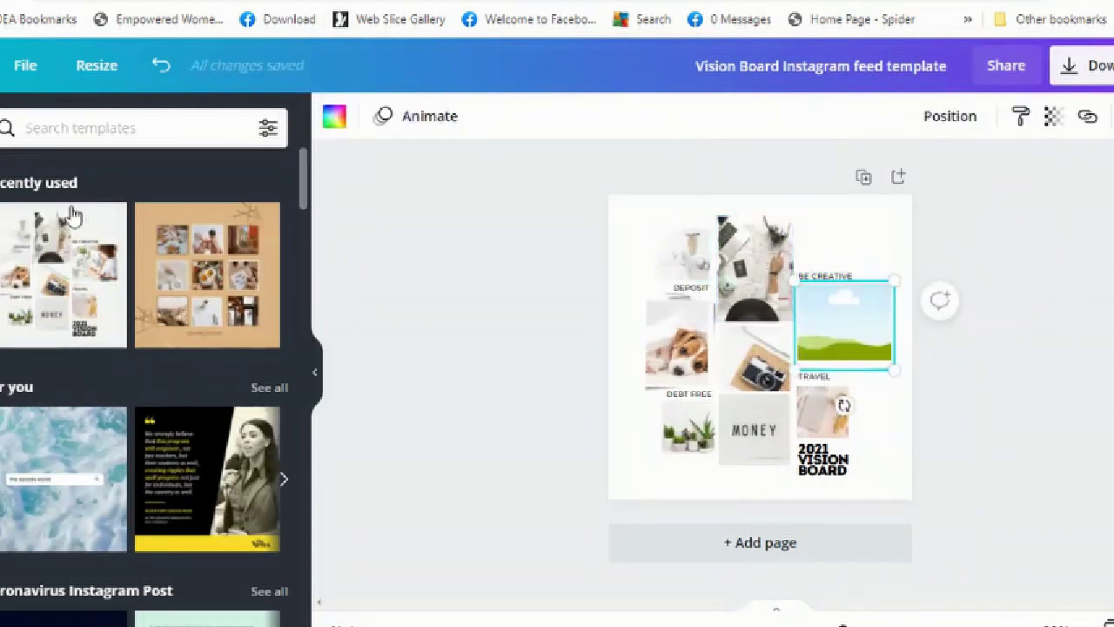
# - Search the templates for "house" and look through the results for a suitable picture
pyautogui.click(99, 132)
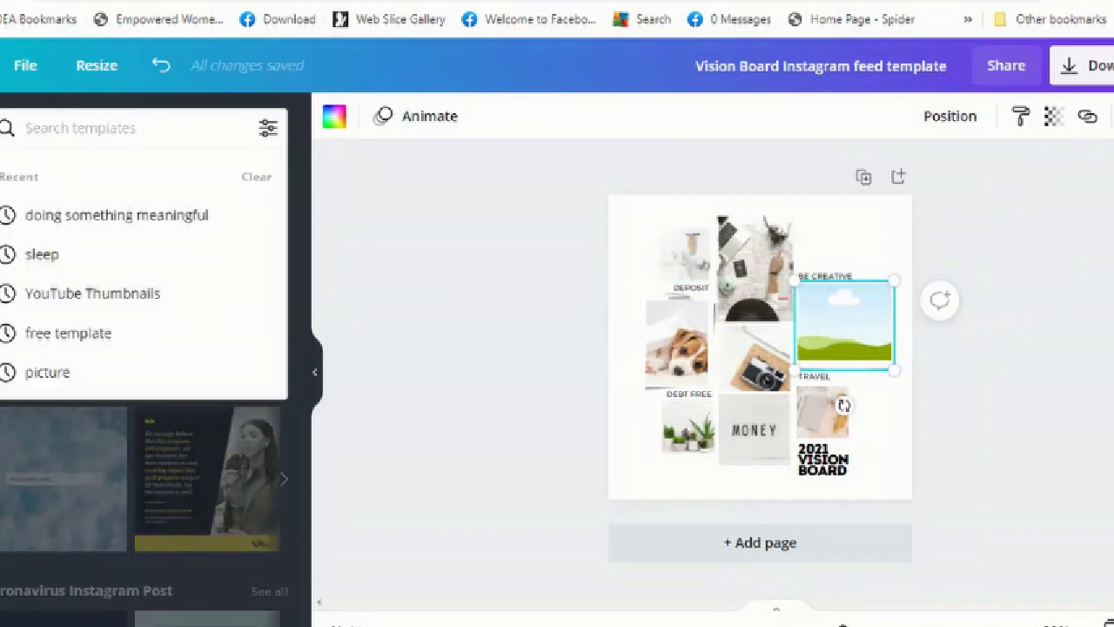
pyautogui.click(473, 423)
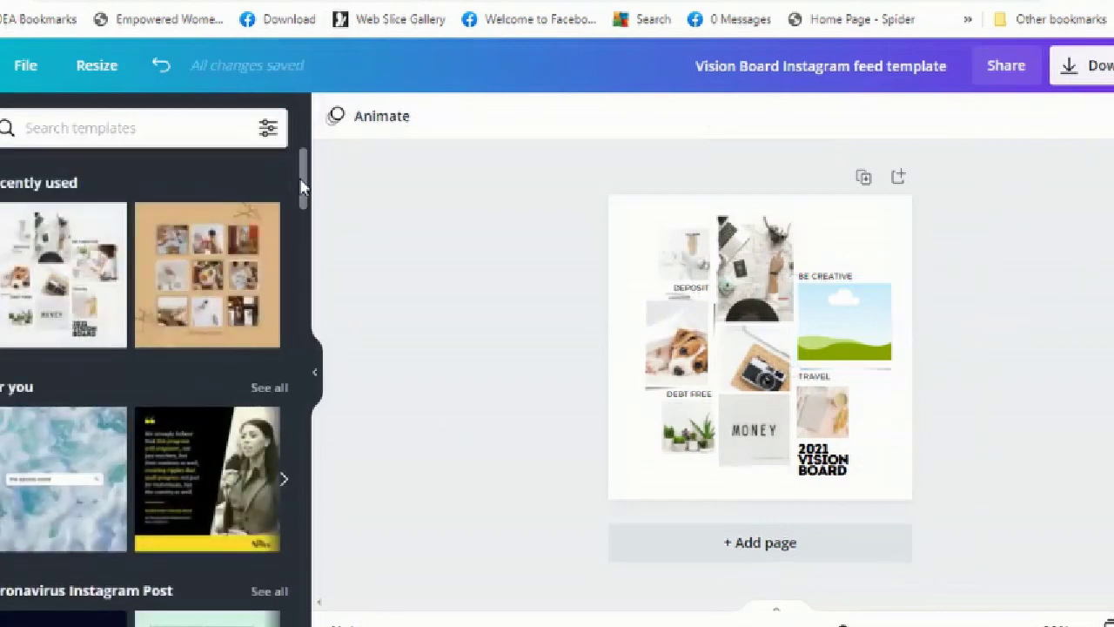
pyautogui.moveTo(302, 187); pyautogui.dragTo(296, 518)
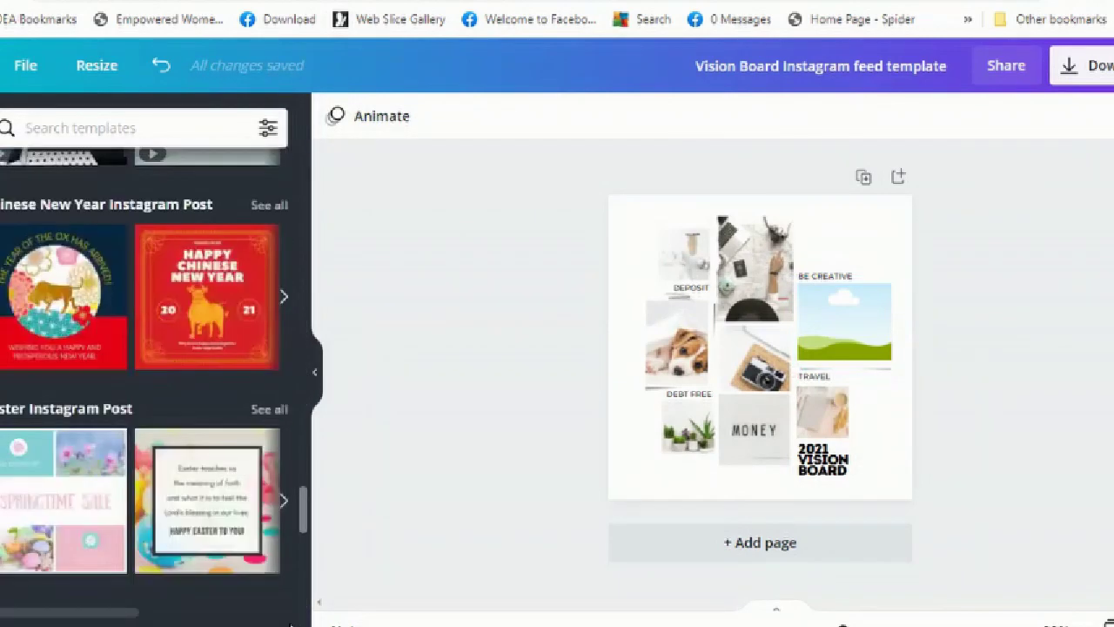
pyautogui.scroll(-2, 292, 625)
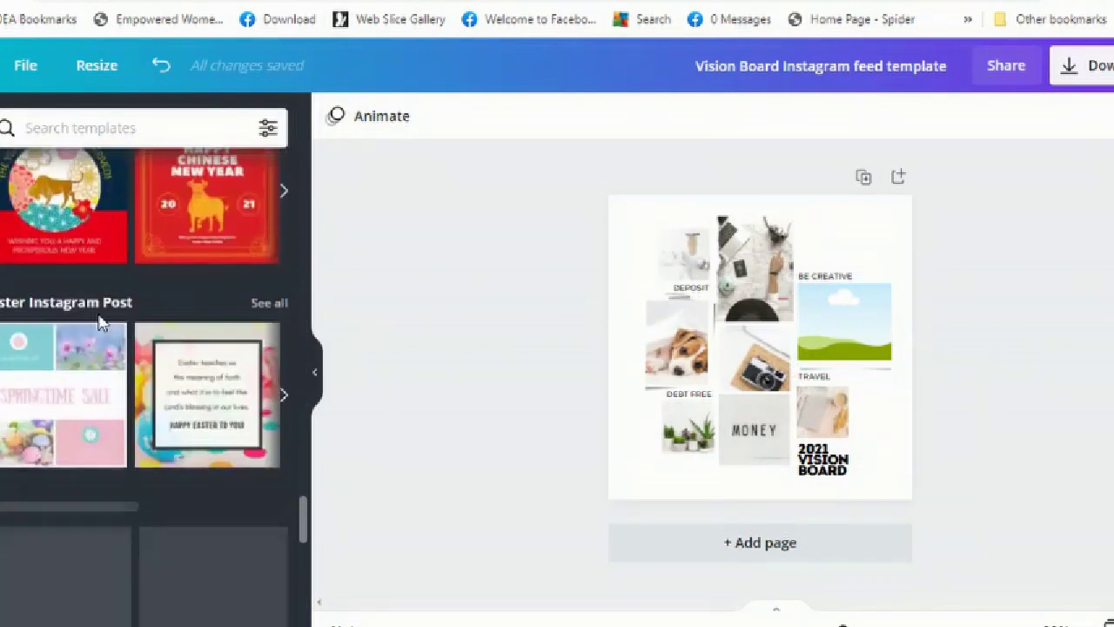
pyautogui.click(79, 129)
pyautogui.write('drea')
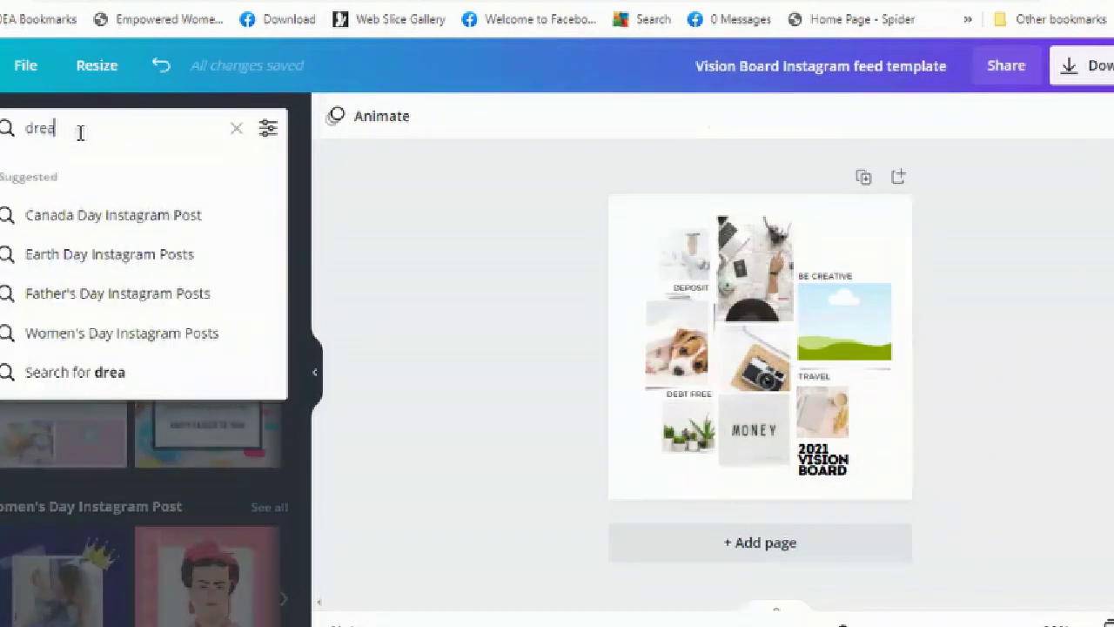
pyautogui.write('m ho')
pyautogui.press('BackSpace')
pyautogui.press('BackSpace')
pyautogui.press('BackSpace')
pyautogui.press('BackSpace')
pyautogui.press('BackSpace')
pyautogui.press('BackSpace')
pyautogui.press('BackSpace')
pyautogui.press('BackSpace')
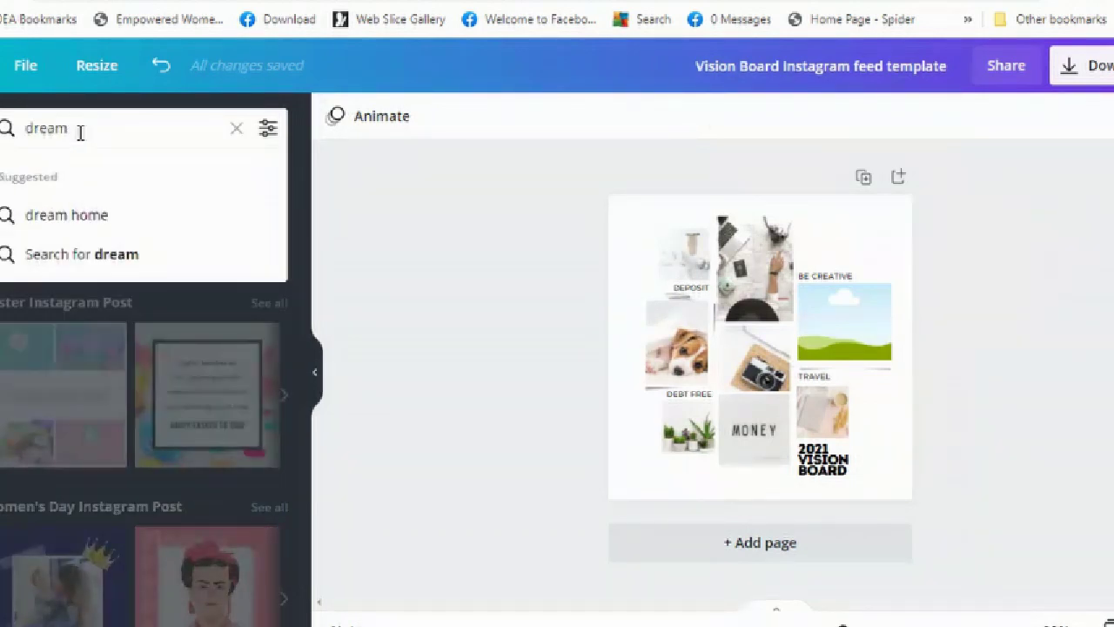
pyautogui.write('house')
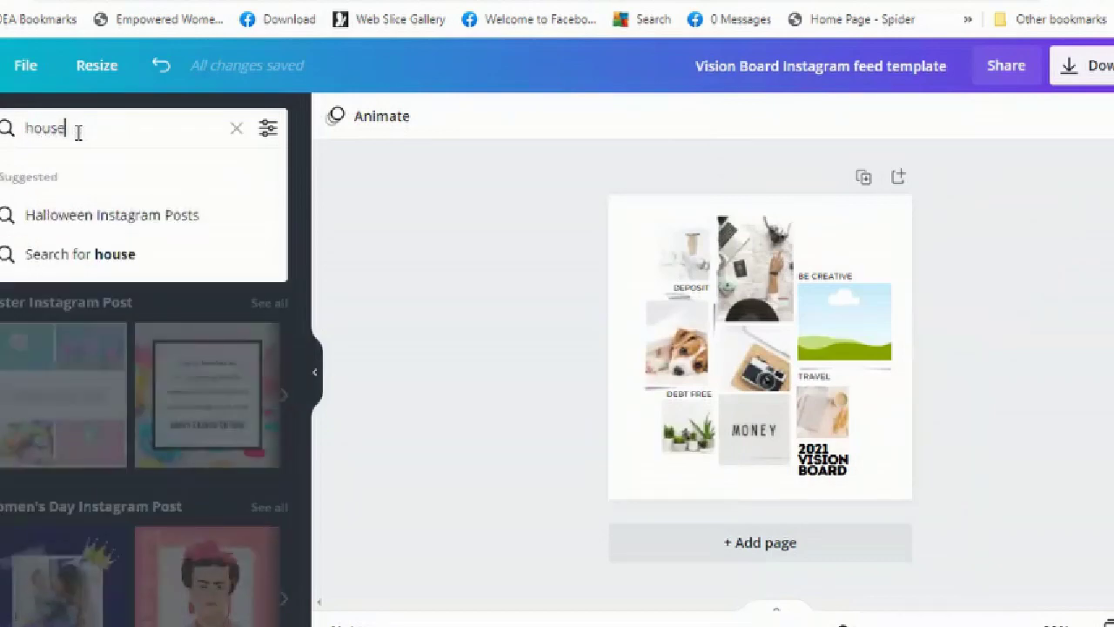
pyautogui.press('Return')
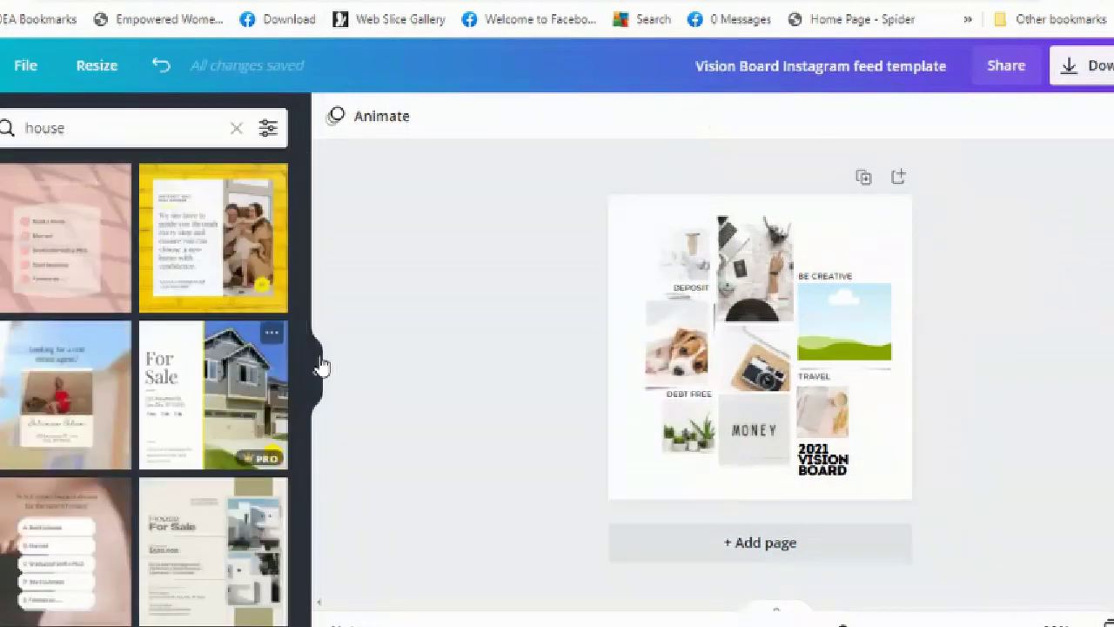
pyautogui.scroll(-1, 305, 329)
pyautogui.moveTo(304, 329); pyautogui.dragTo(316, 462)
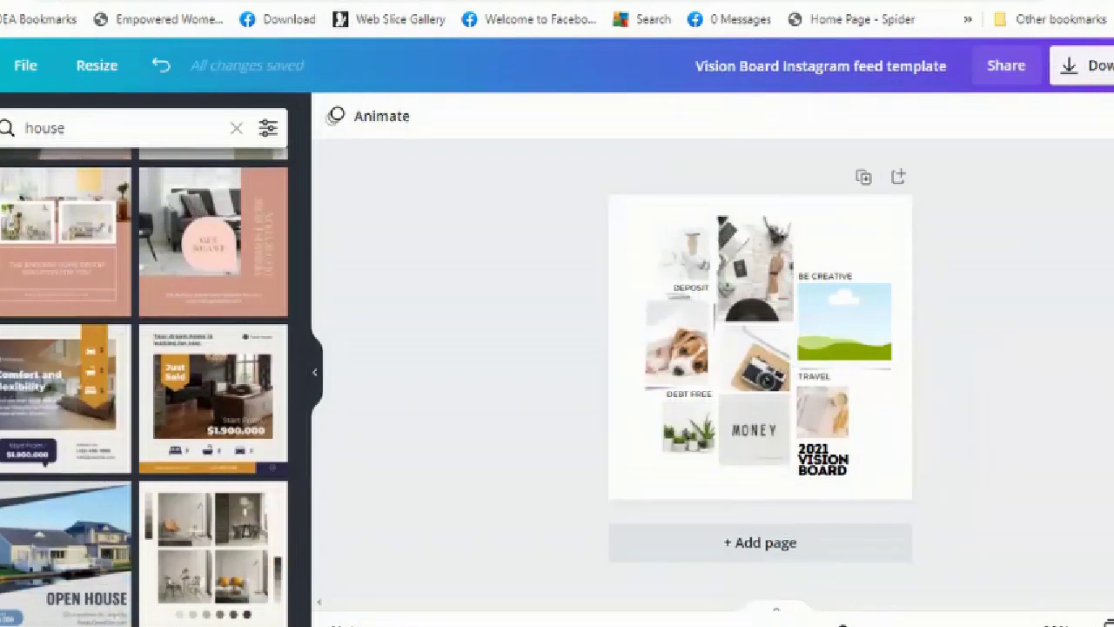
# - Search the stock photos for "house" and place the modern house with a pool in the empty frame below BE CREATIVE
pyautogui.click(4, 287)
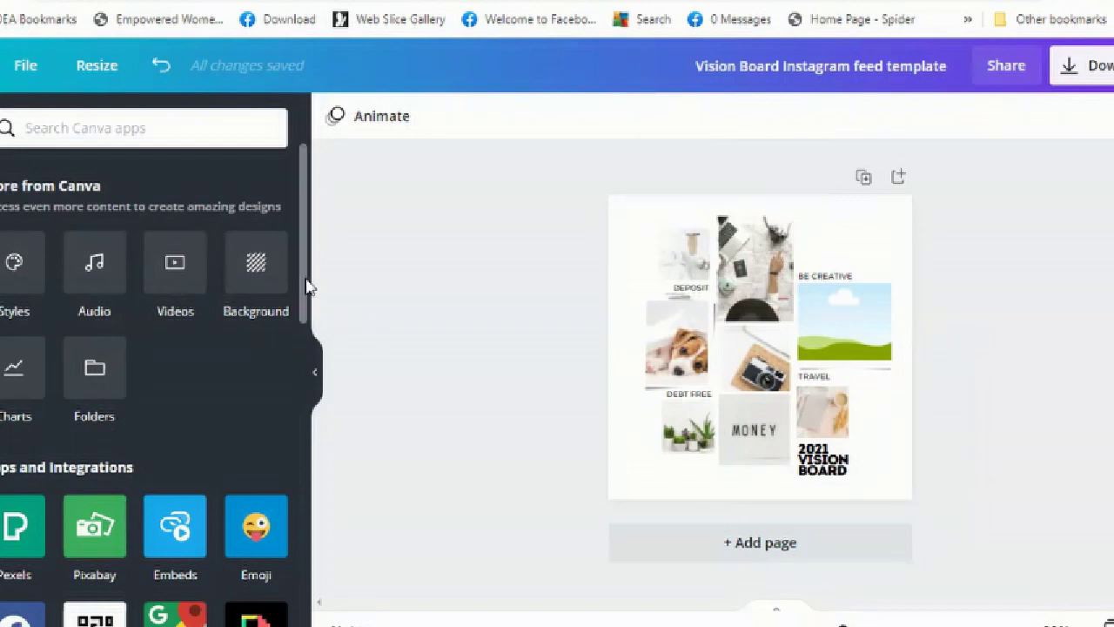
pyautogui.click(0, 165)
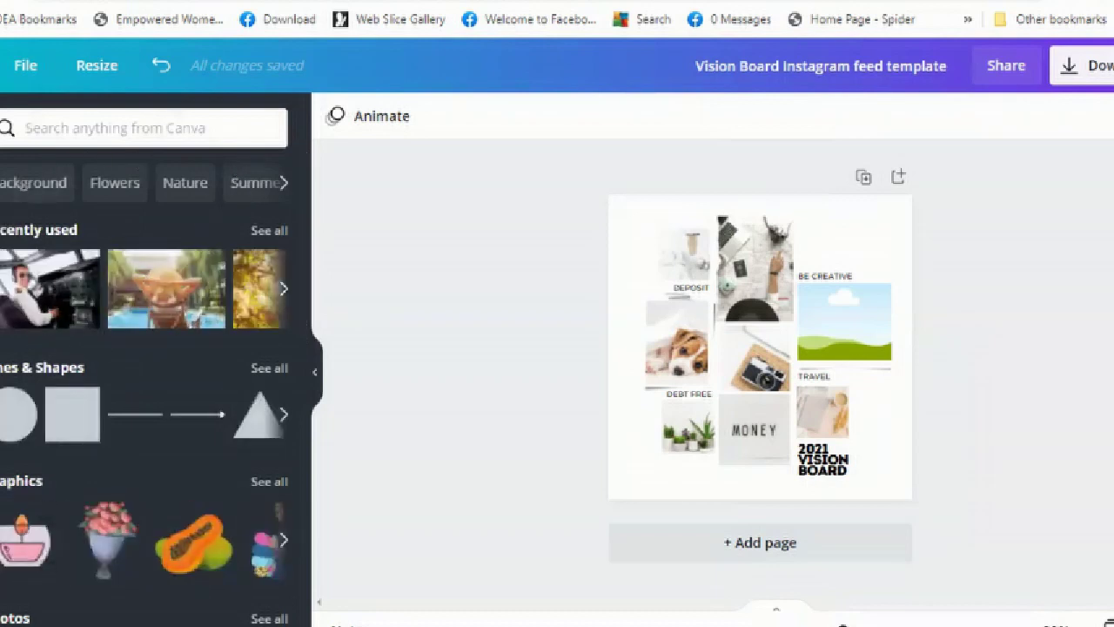
pyautogui.click(0, 488)
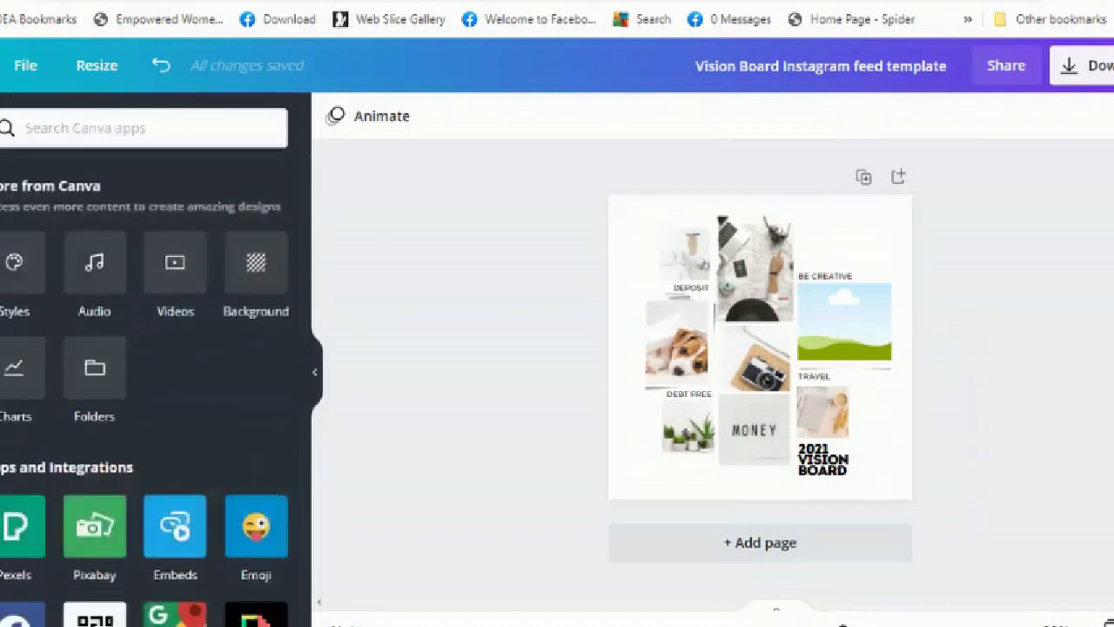
pyautogui.click(0, 262)
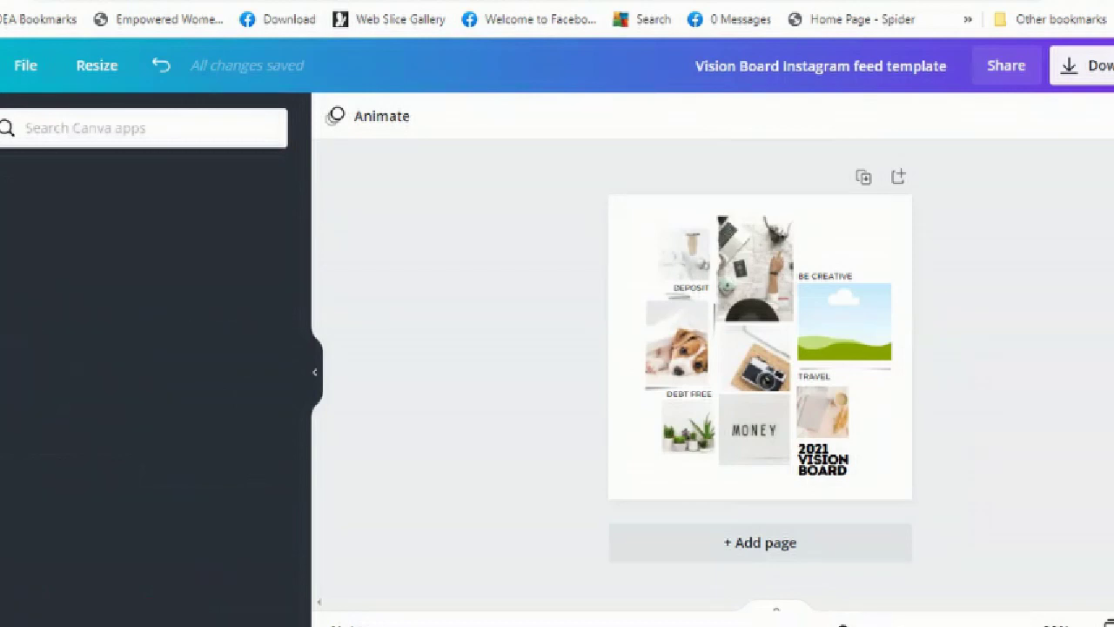
pyautogui.click(88, 128)
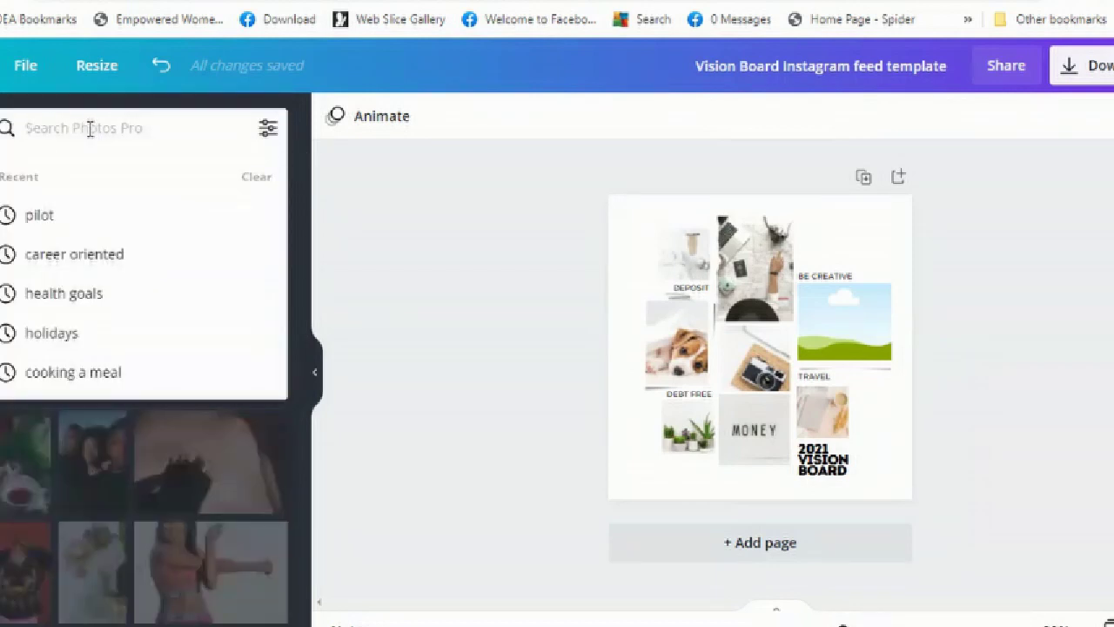
pyautogui.write('house')
pyautogui.press('Return')
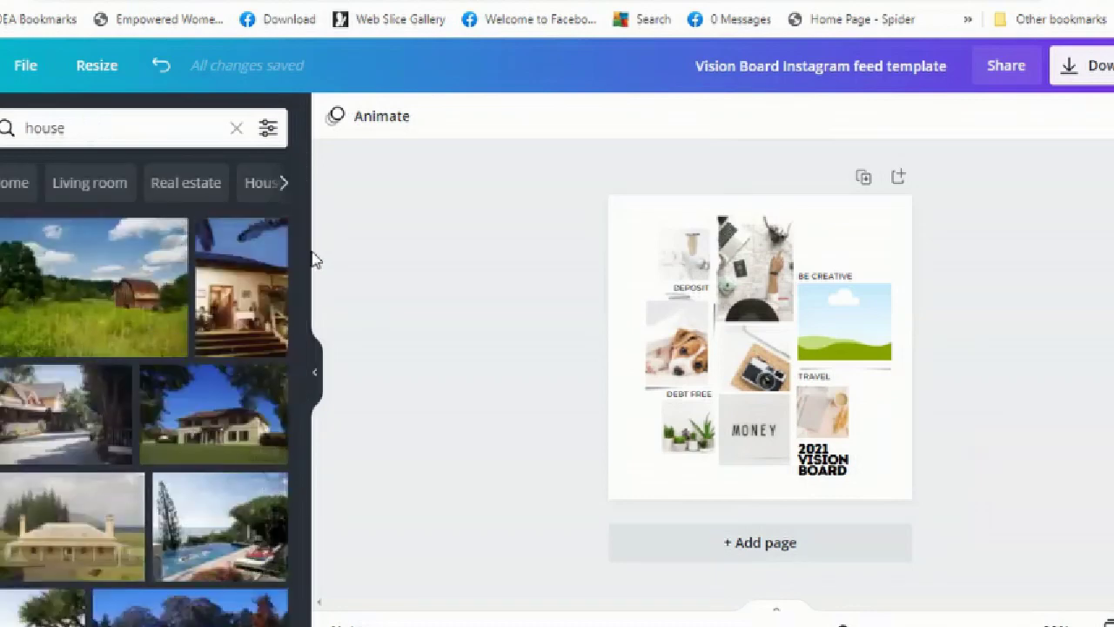
pyautogui.moveTo(304, 271); pyautogui.dragTo(307, 464)
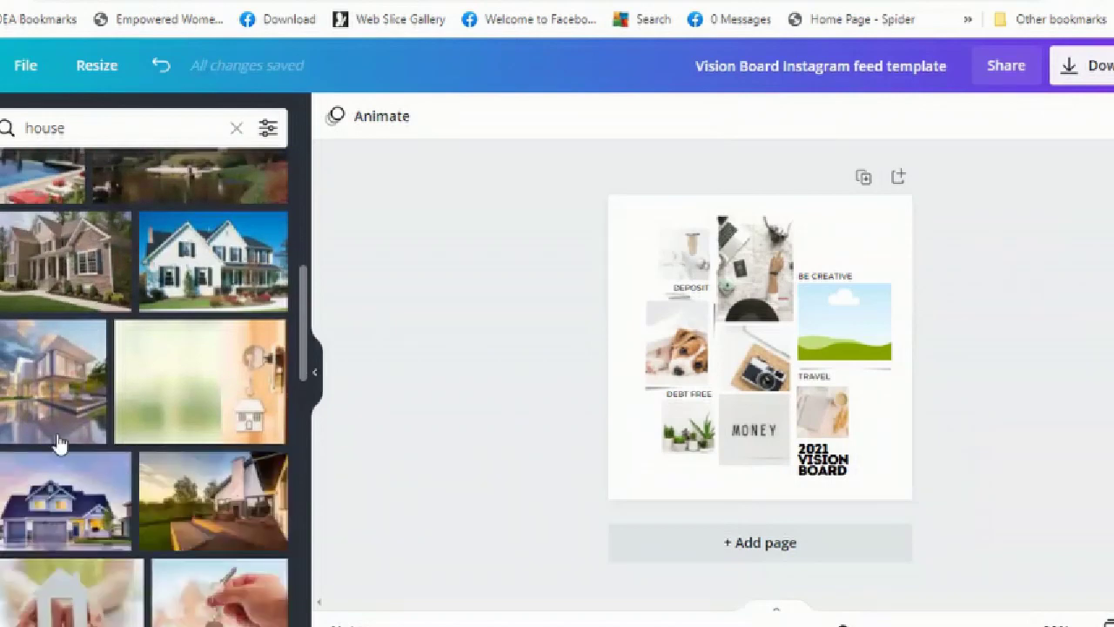
pyautogui.moveTo(29, 396); pyautogui.dragTo(825, 301)
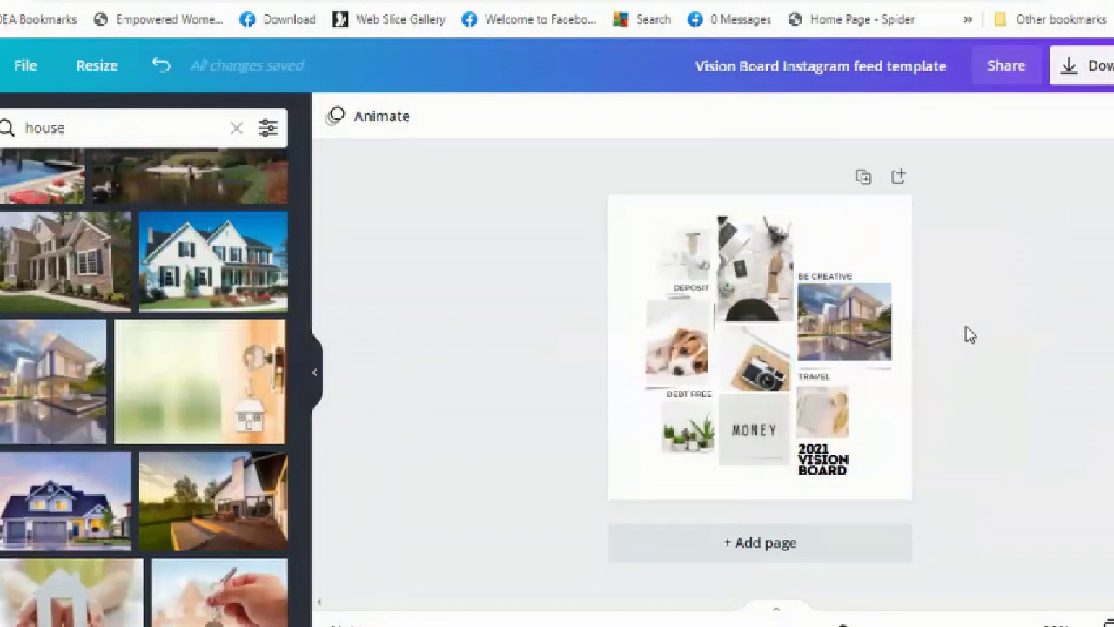
# - Remove the laptop, map and camera photo from the tall frame in the collage's upper middle
pyautogui.click(756, 294)
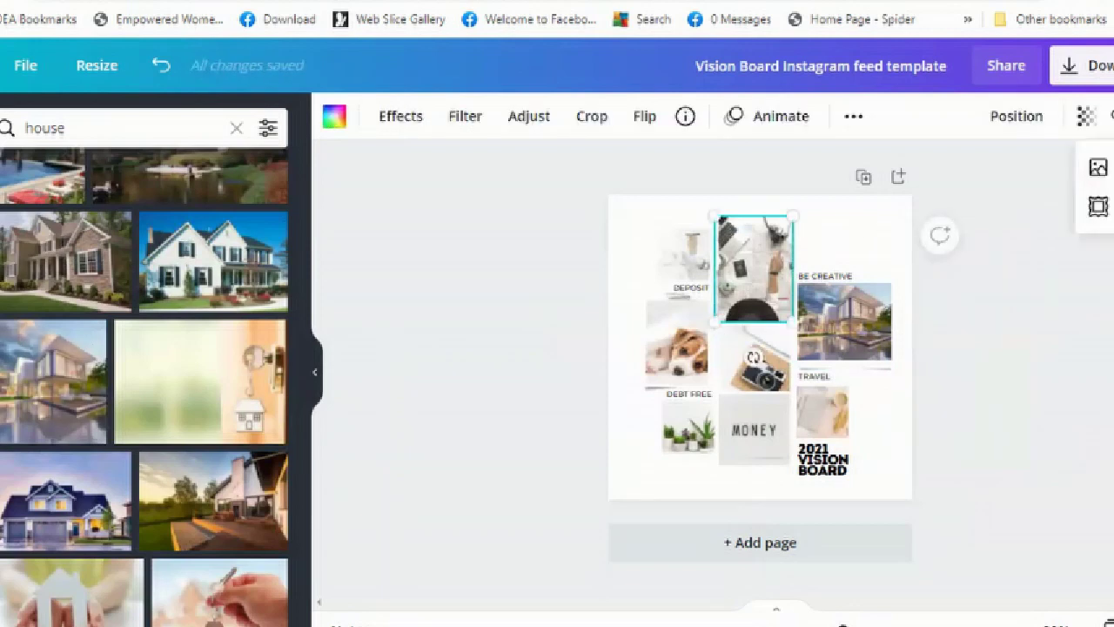
pyautogui.press('Delete')
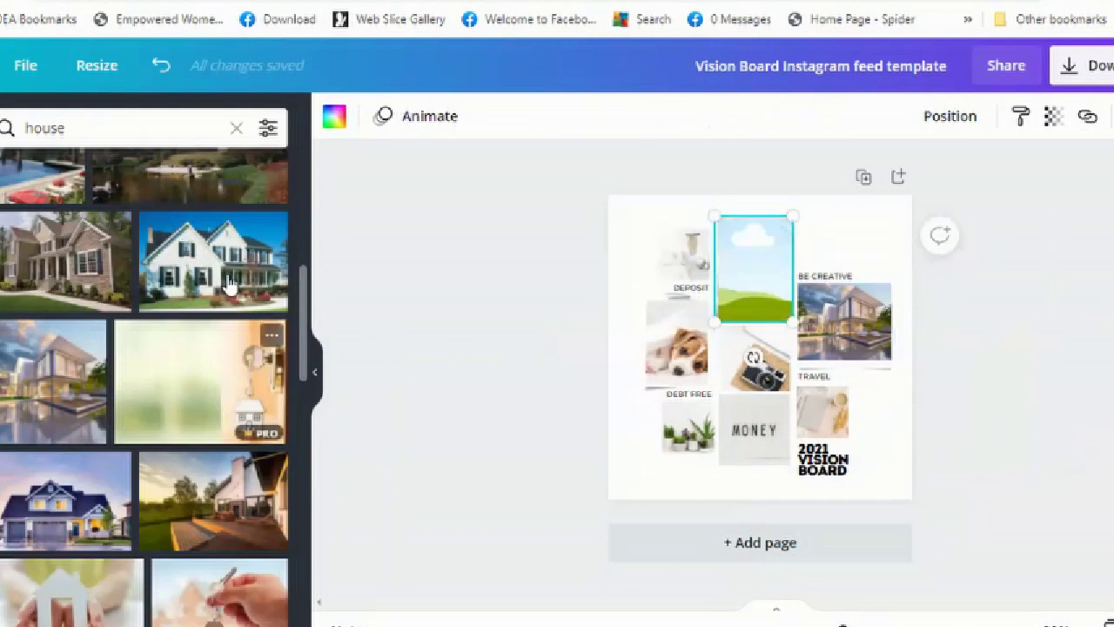
# - Find the uploaded photo of two people in beach chairs and place it in the empty tall frame in the collage's upper middle
pyautogui.moveTo(304, 349); pyautogui.dragTo(312, 200)
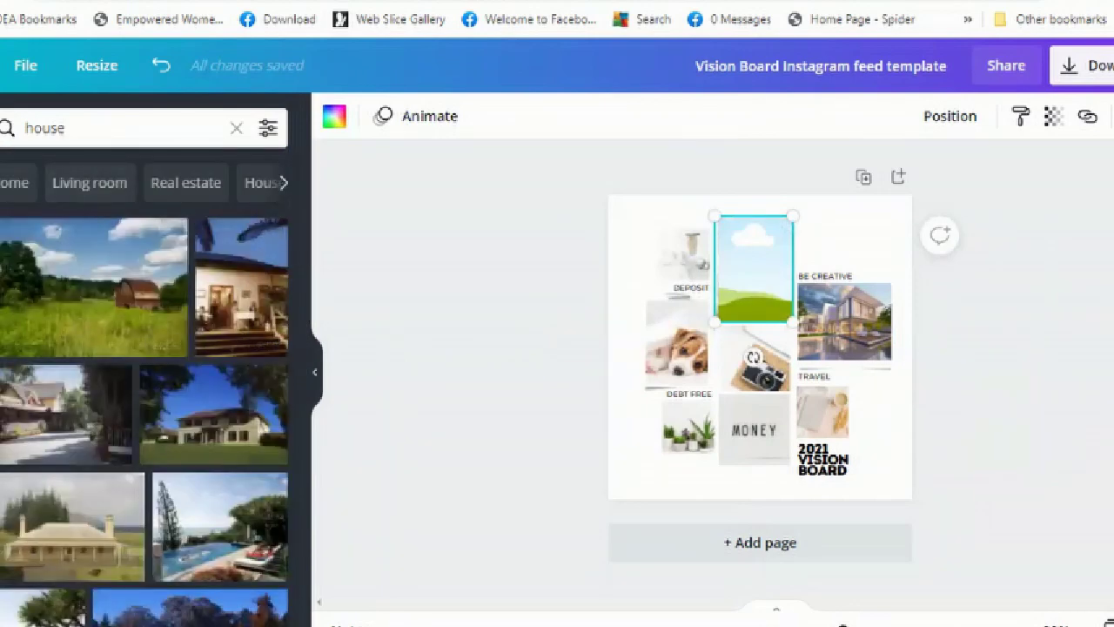
pyautogui.click(2, 287)
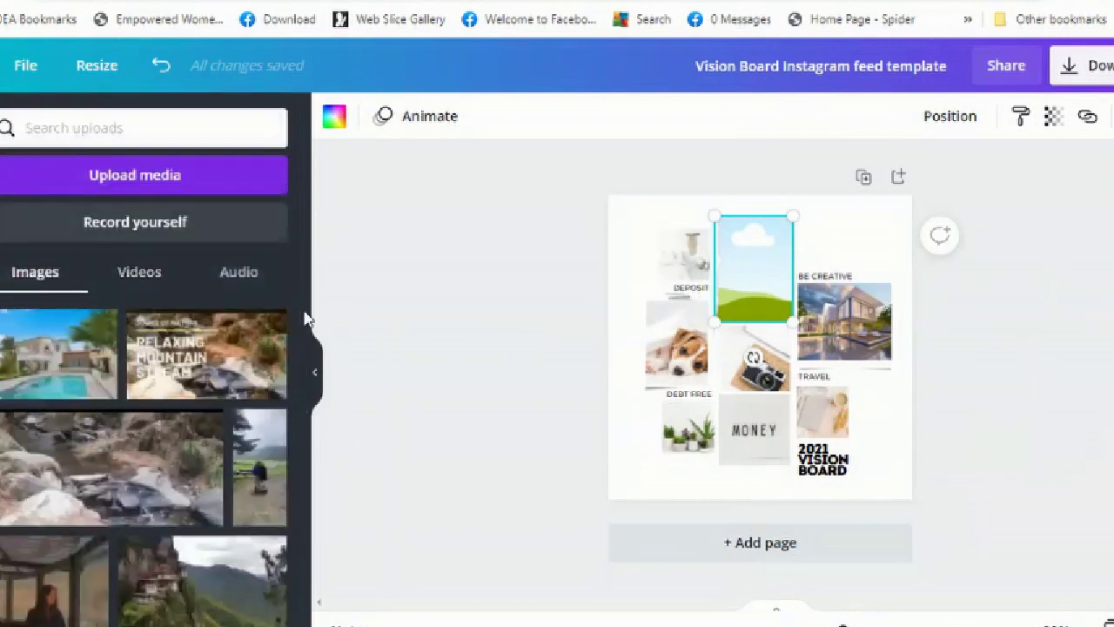
pyautogui.moveTo(306, 318); pyautogui.dragTo(307, 624)
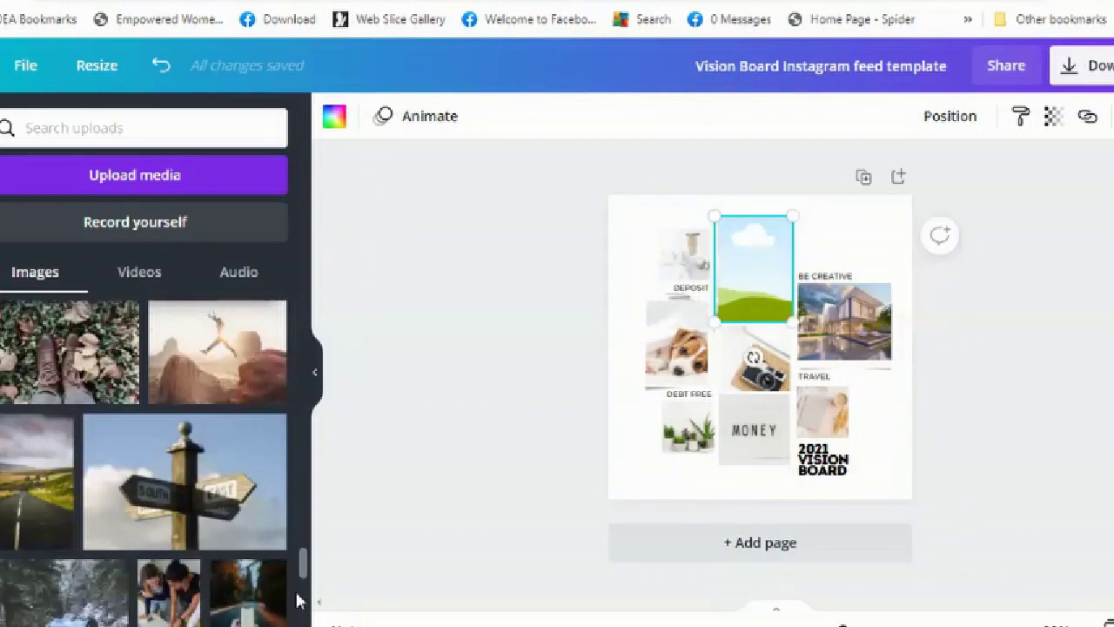
pyautogui.moveTo(303, 574); pyautogui.dragTo(303, 620)
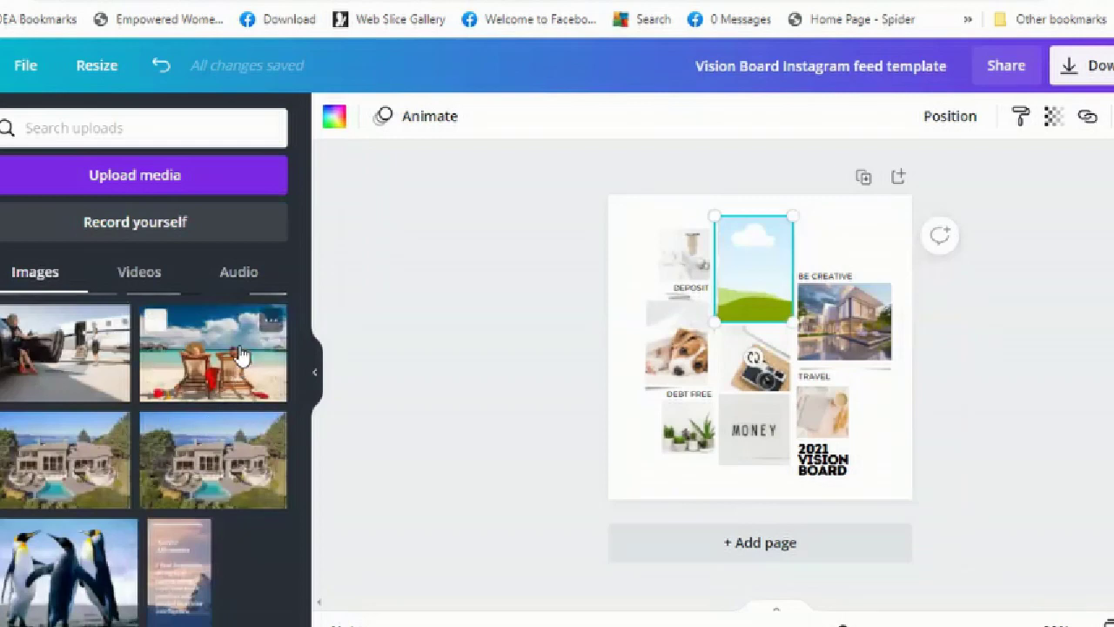
pyautogui.moveTo(241, 355); pyautogui.dragTo(770, 271)
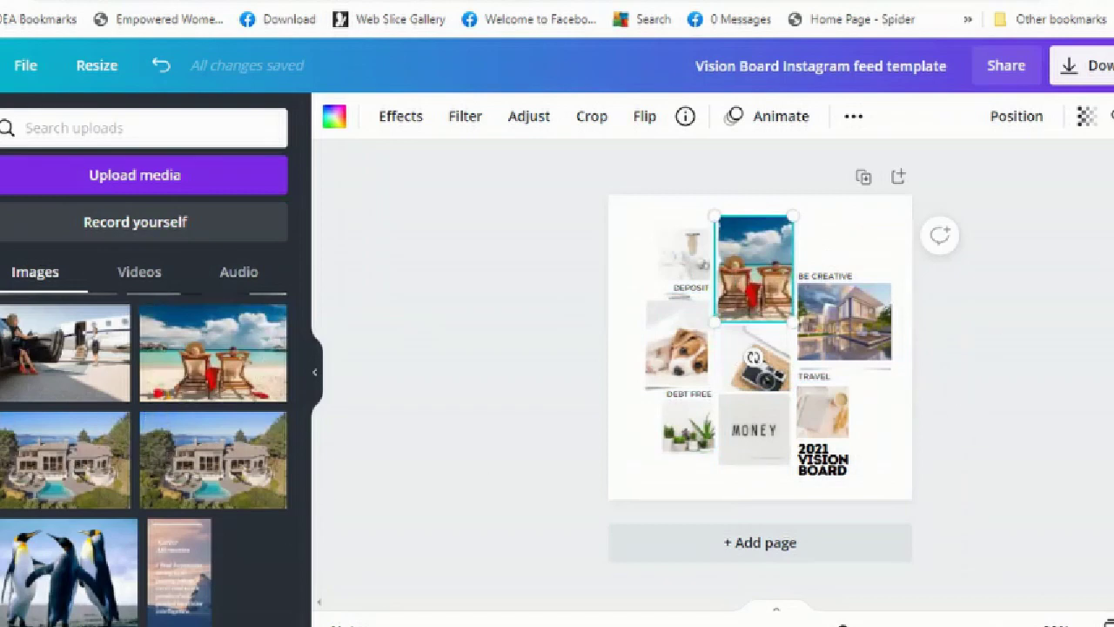
# - Replace the picture in the frame below the TRAVEL caption with the uploaded photo of the dark car
pyautogui.scroll(-5, 145, 461)
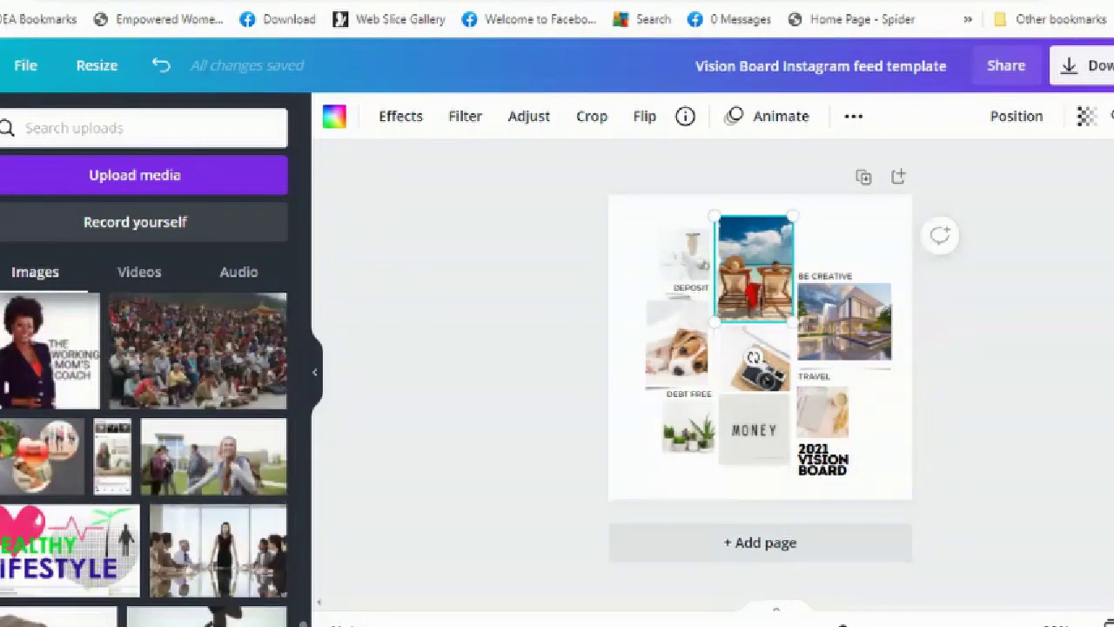
pyautogui.scroll(-3, 144, 459)
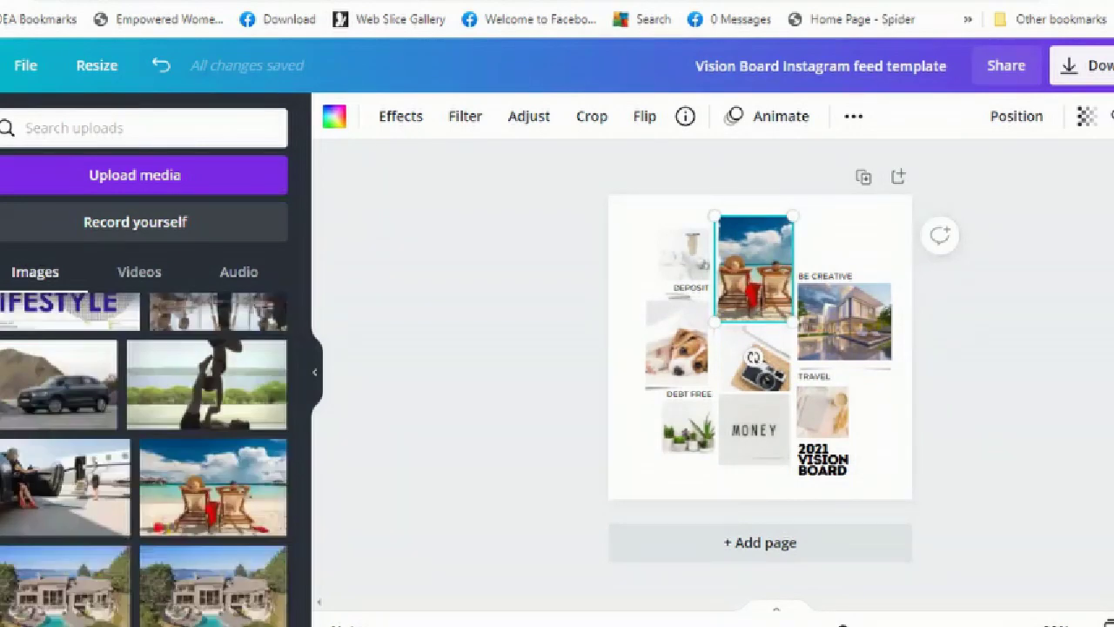
pyautogui.moveTo(58, 383); pyautogui.dragTo(849, 432)
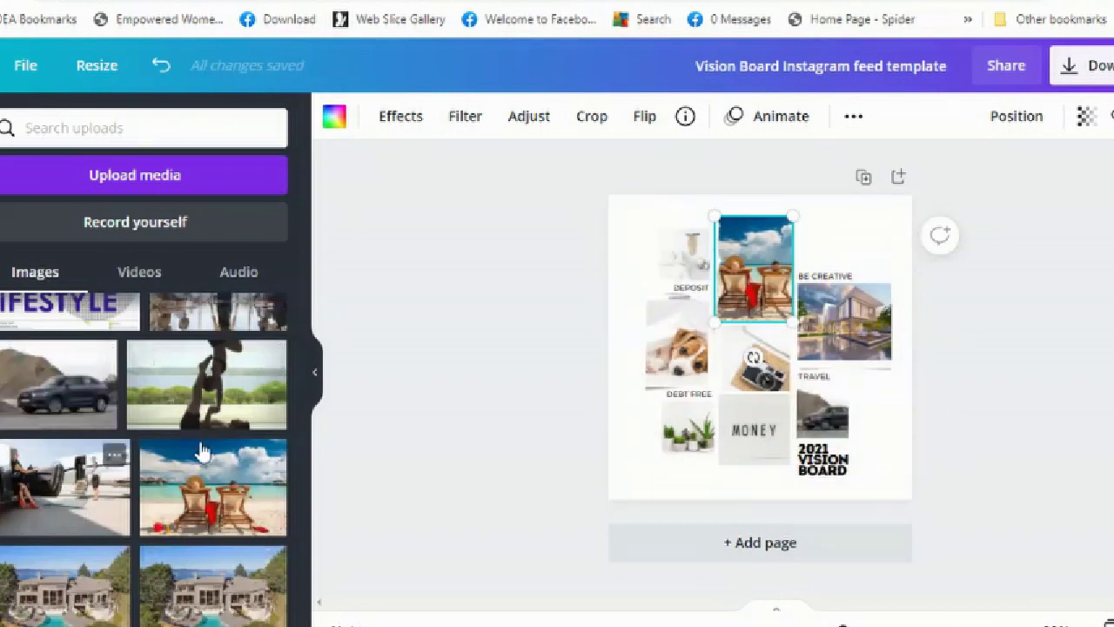
# - Replace the MONEY picture at the bottom of the collage's middle column with the uploaded photo of the person in white at a desk
pyautogui.scroll(3, 145, 459)
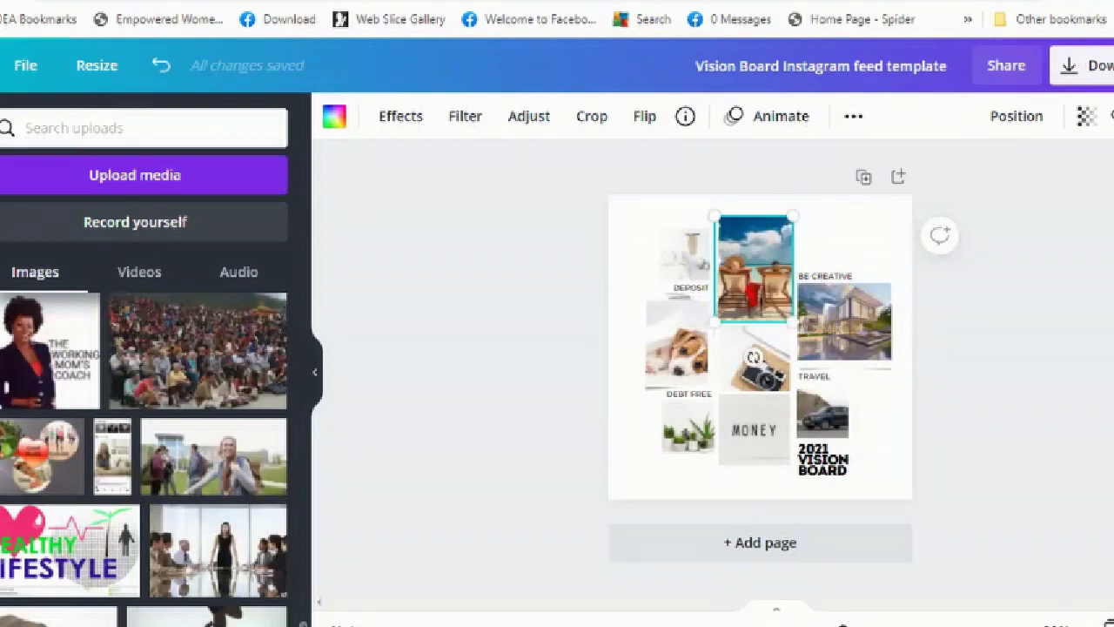
pyautogui.scroll(5, 303, 622)
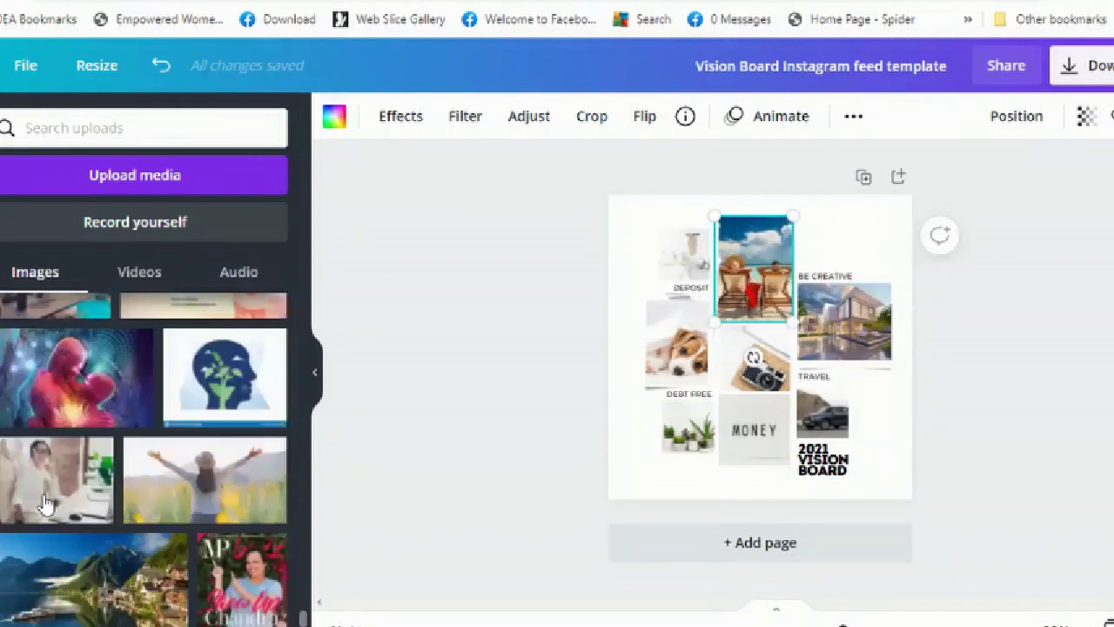
pyautogui.moveTo(45, 503); pyautogui.dragTo(725, 410)
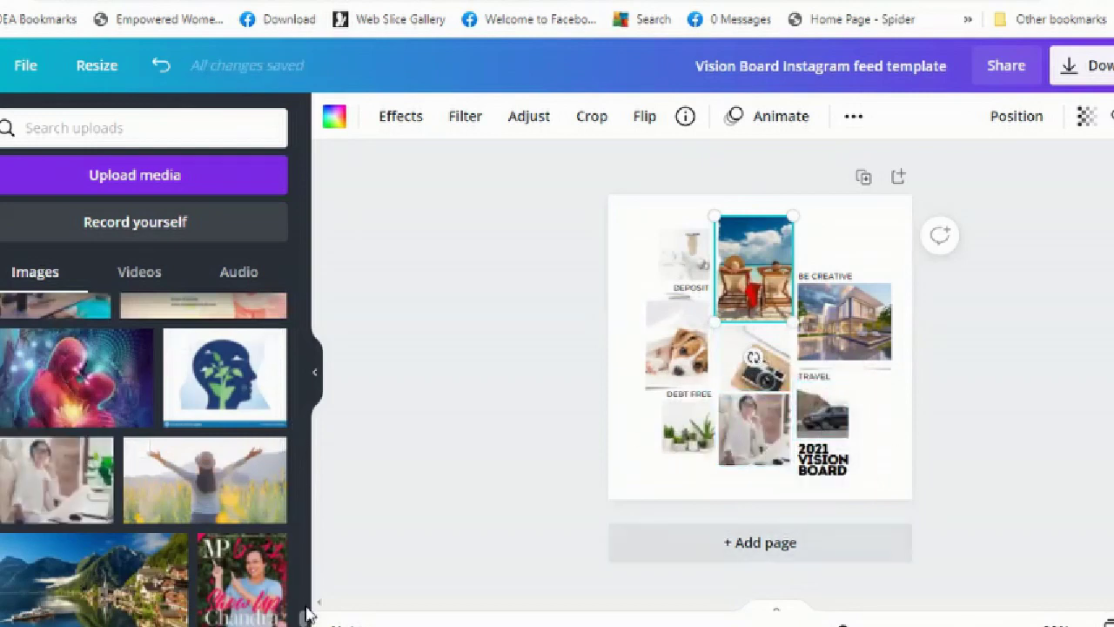
# - Add the uploaded blue meditation image and crop and shrink it to cover the DEPOSIT caption and picture beside the beach photo
pyautogui.scroll(2, 305, 618)
pyautogui.scroll(5, 303, 615)
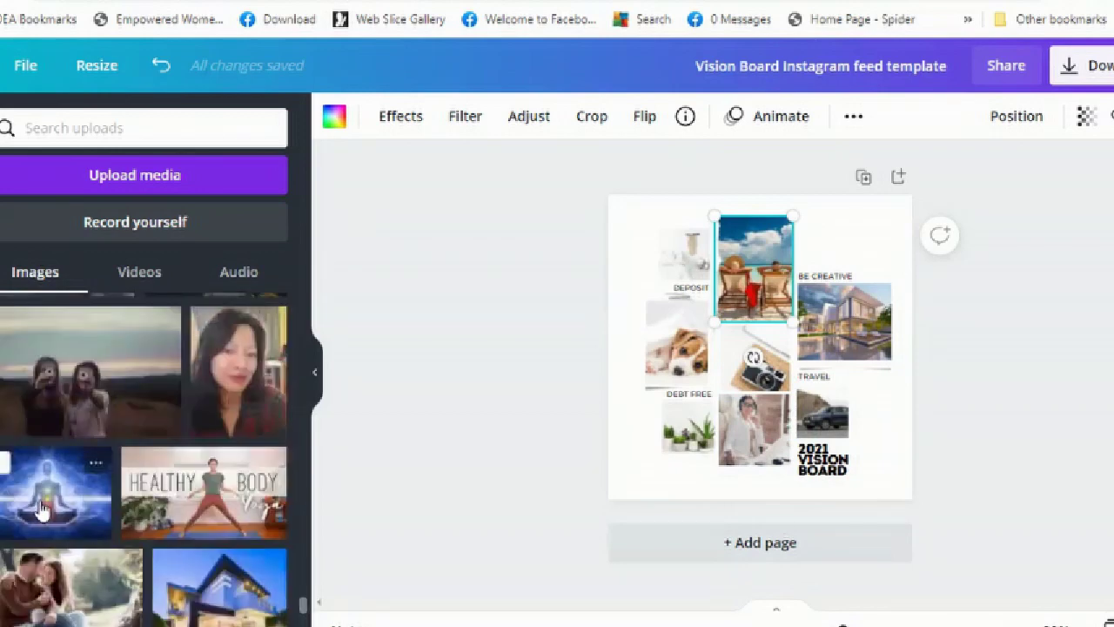
pyautogui.moveTo(41, 509); pyautogui.dragTo(662, 267)
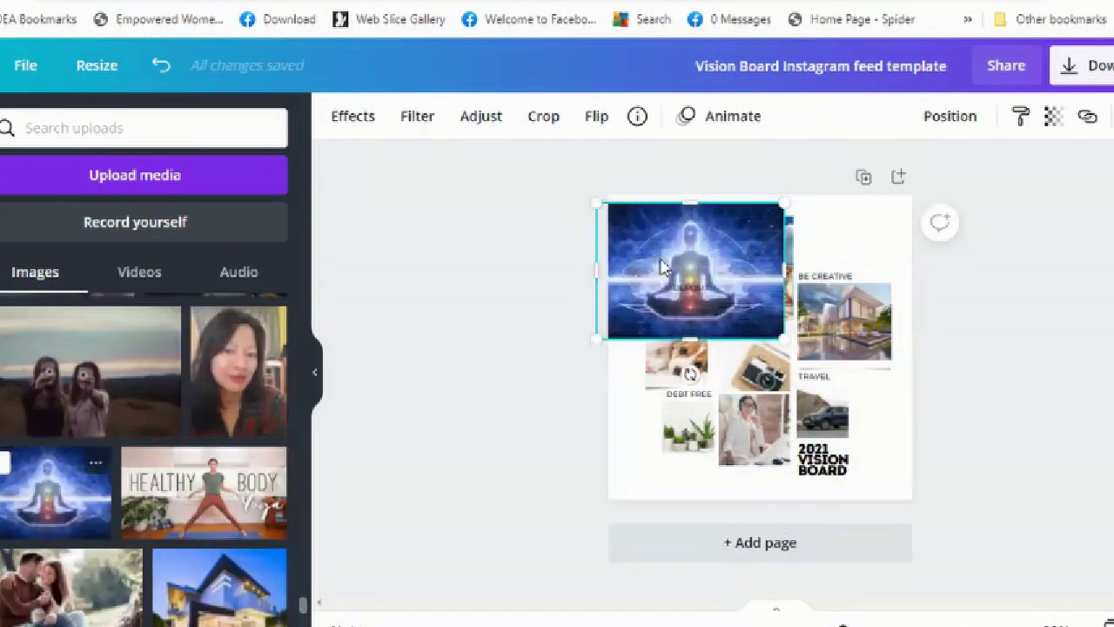
pyautogui.moveTo(768, 271); pyautogui.dragTo(736, 273)
pyautogui.moveTo(596, 212); pyautogui.dragTo(627, 233)
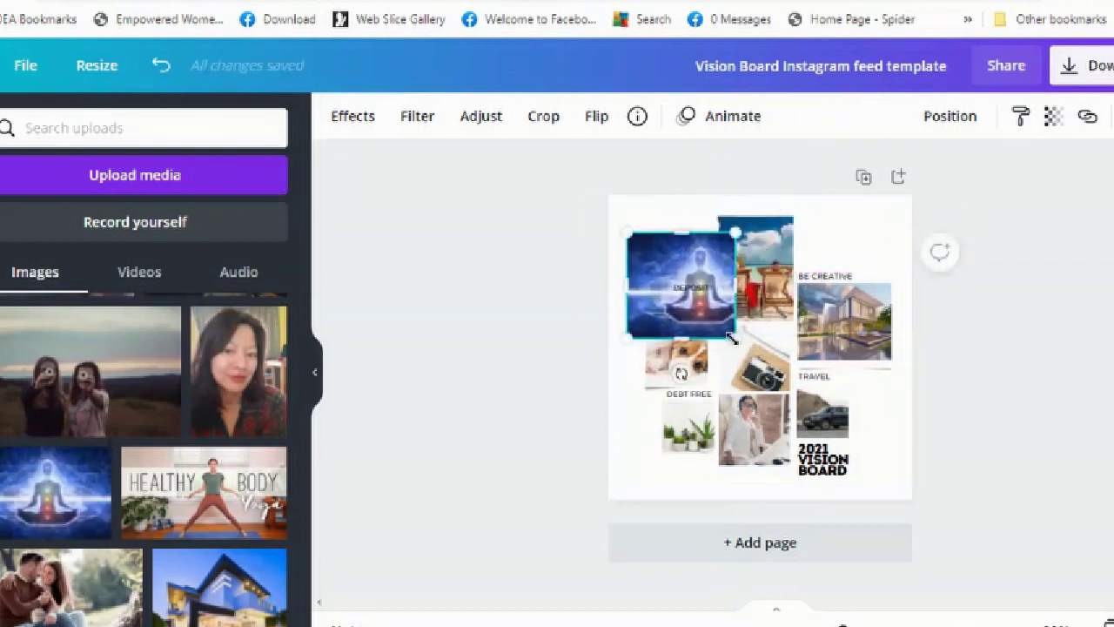
pyautogui.moveTo(703, 294)
pyautogui.mouseDown()
pyautogui.moveTo(693, 274)
pyautogui.moveTo(719, 284)
pyautogui.mouseUp()
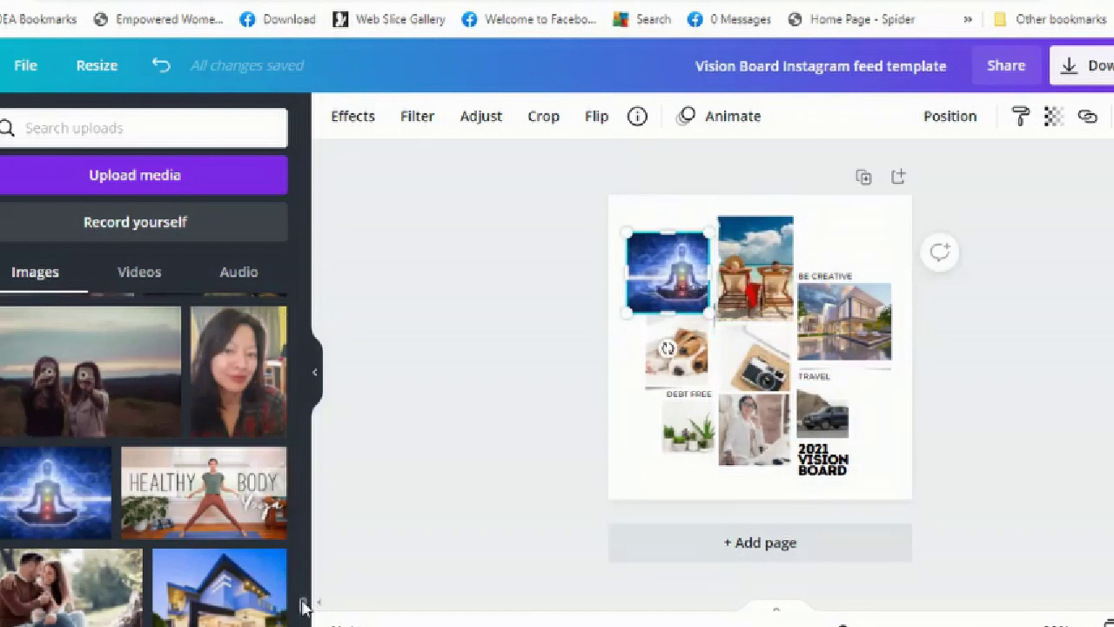
# - Replace the puppy photo with the uploaded HEALTHY BODY yoga picture and reposition it so the woman is centred in the frame
pyautogui.moveTo(249, 536)
pyautogui.mouseDown()
pyautogui.moveTo(621, 460)
pyautogui.moveTo(659, 348)
pyautogui.moveTo(680, 353)
pyautogui.mouseUp()
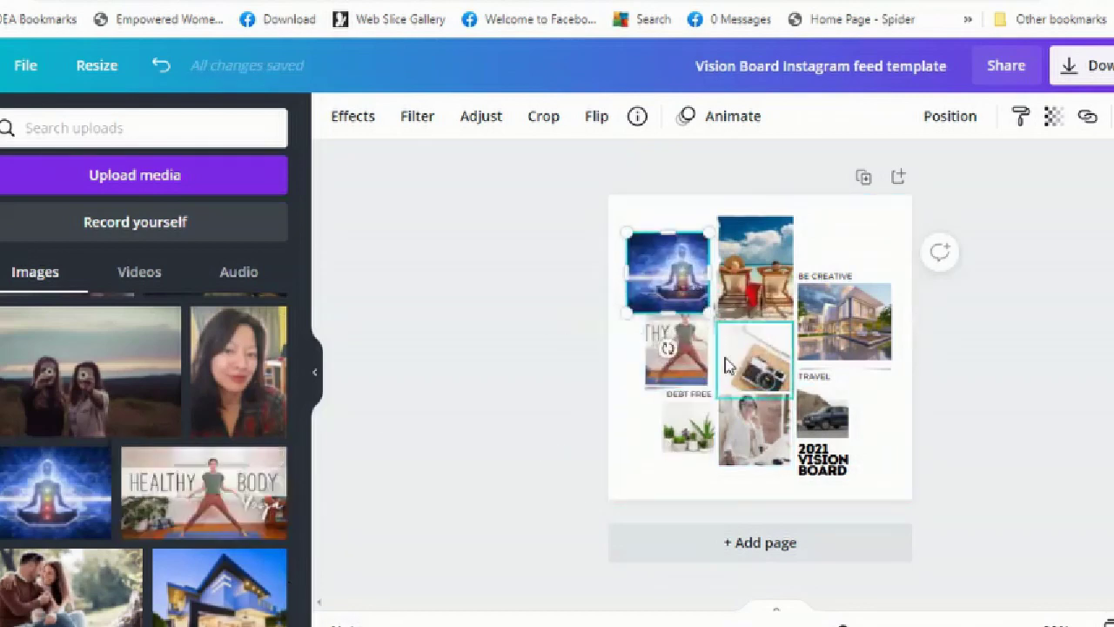
pyautogui.doubleClick(679, 342)
pyautogui.moveTo(679, 344)
pyautogui.mouseDown()
pyautogui.moveTo(666, 348)
pyautogui.moveTo(680, 350)
pyautogui.mouseUp()
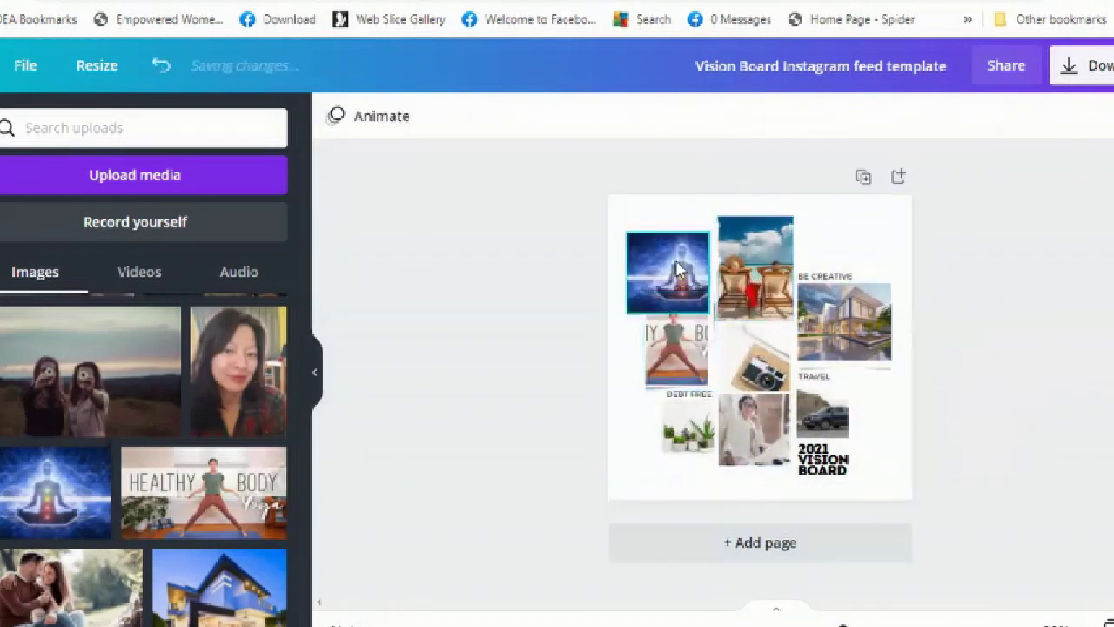
pyautogui.click(678, 265)
pyautogui.doubleClick(679, 269)
pyautogui.click(1011, 389)
pyautogui.click(1011, 389)
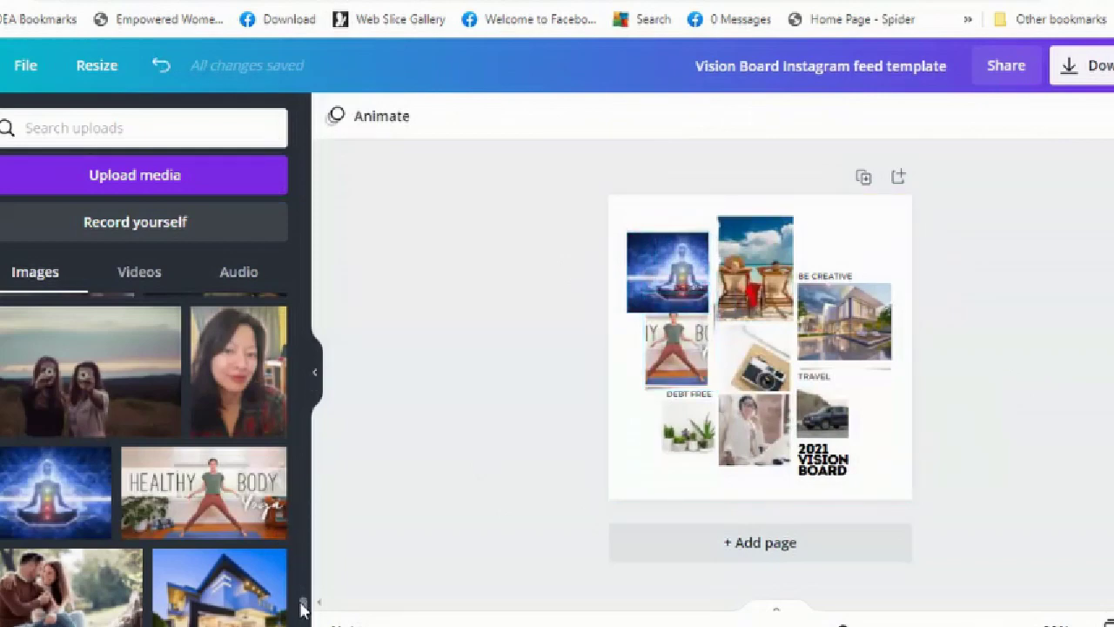
pyautogui.moveTo(302, 612)
pyautogui.mouseDown()
pyautogui.moveTo(302, 603)
pyautogui.moveTo(304, 616)
pyautogui.mouseUp()
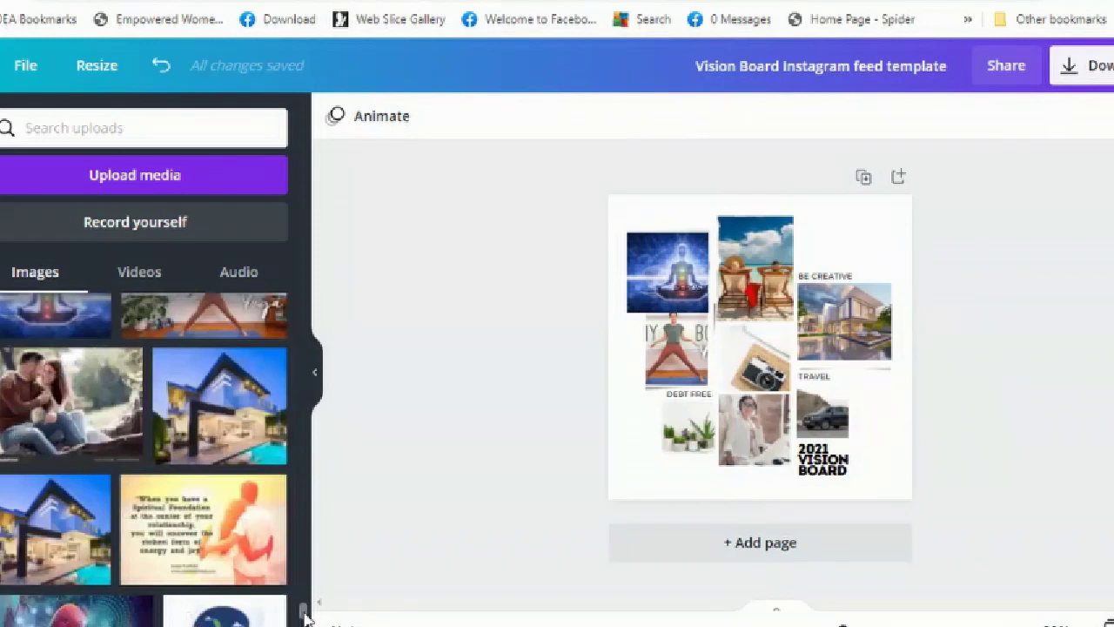
pyautogui.click(684, 265)
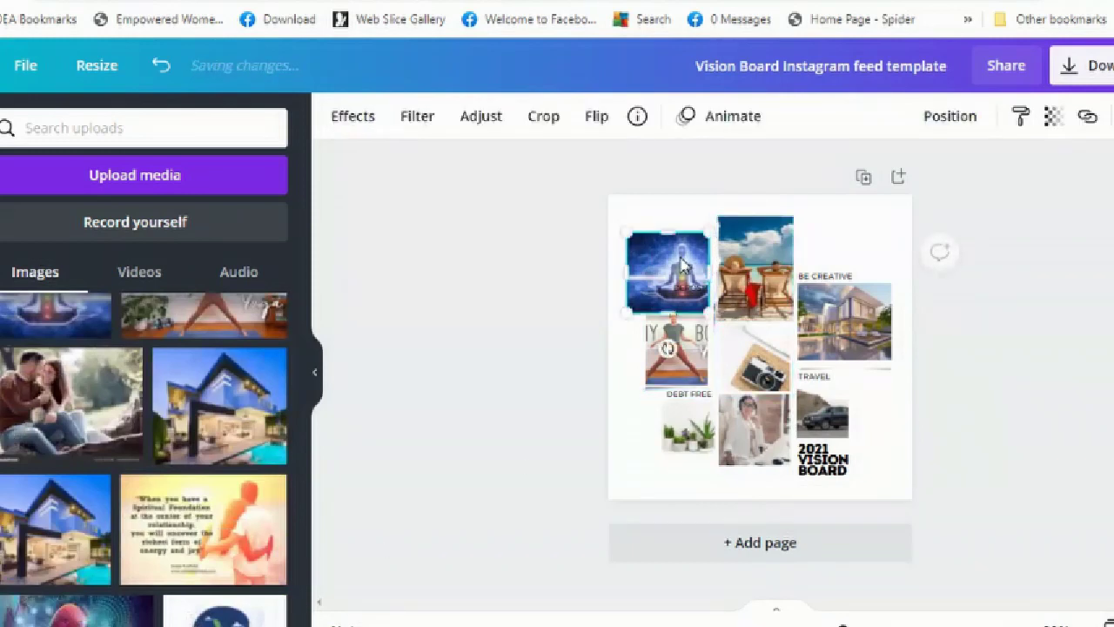
pyautogui.click(982, 416)
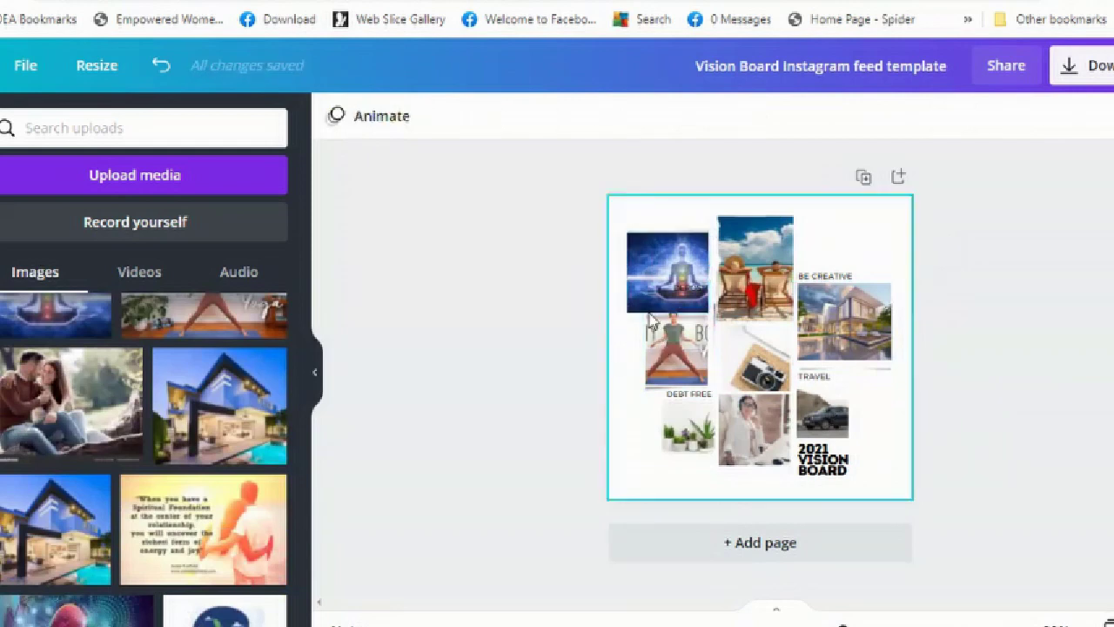
pyautogui.click(675, 289)
pyautogui.click(681, 365)
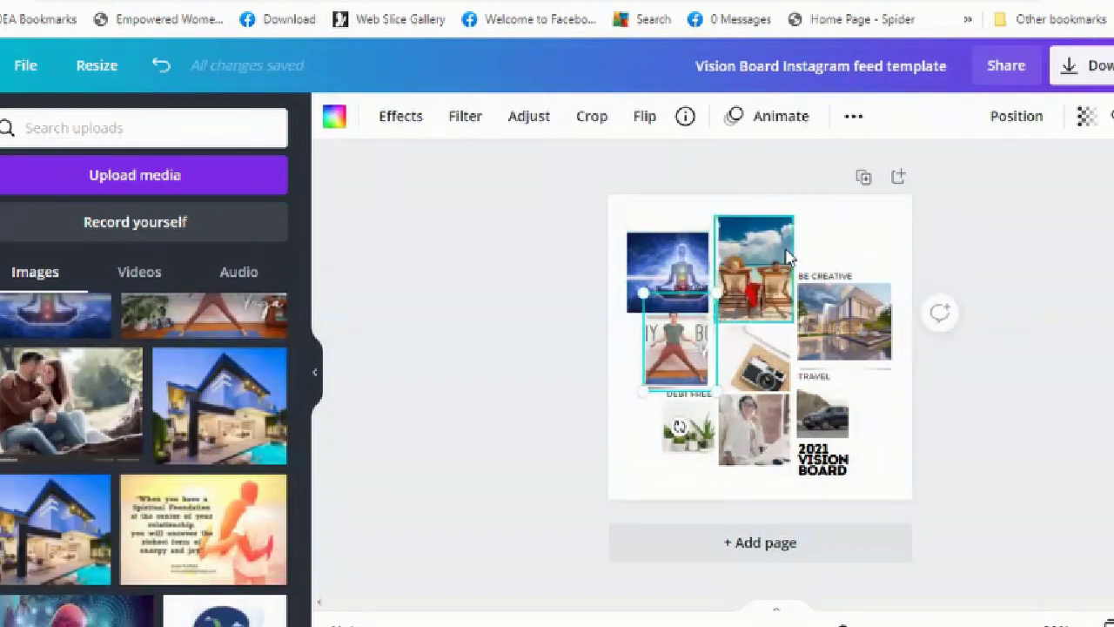
pyautogui.click(758, 261)
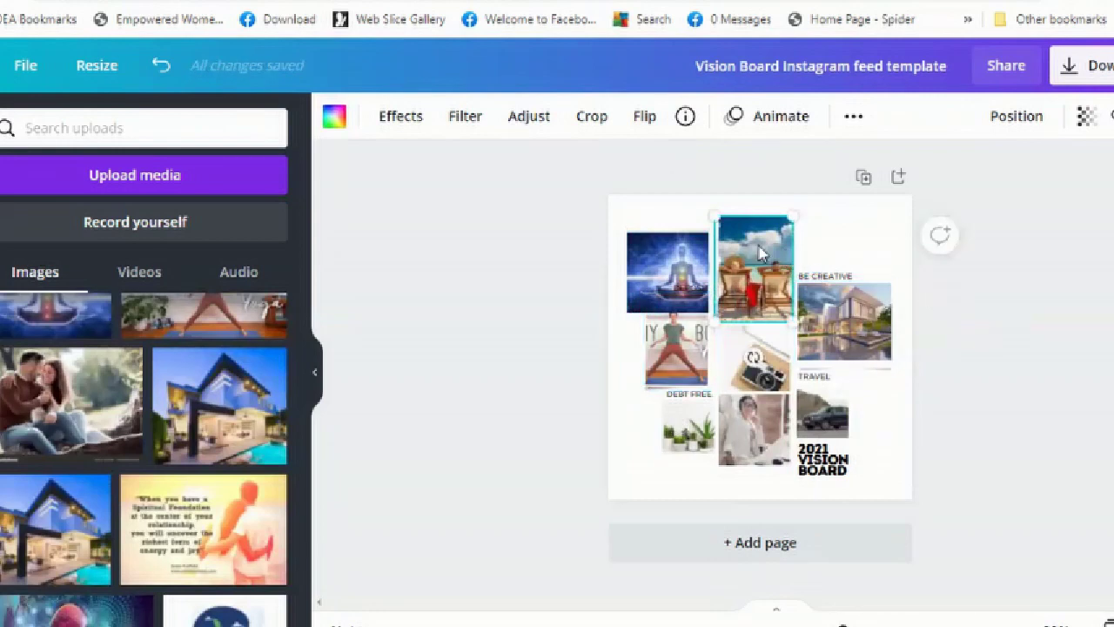
pyautogui.click(853, 349)
pyautogui.doubleClick(853, 349)
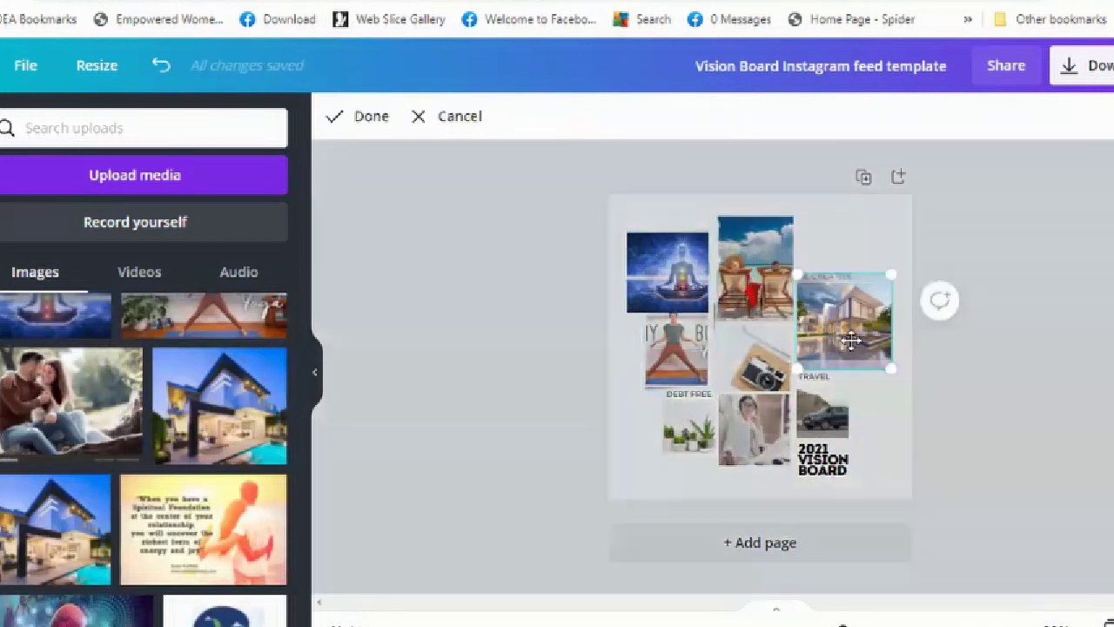
pyautogui.click(987, 377)
# - Replace the camera photo in the centre of the collage with the uploaded picture of the lakeside mountain village
pyautogui.click(766, 352)
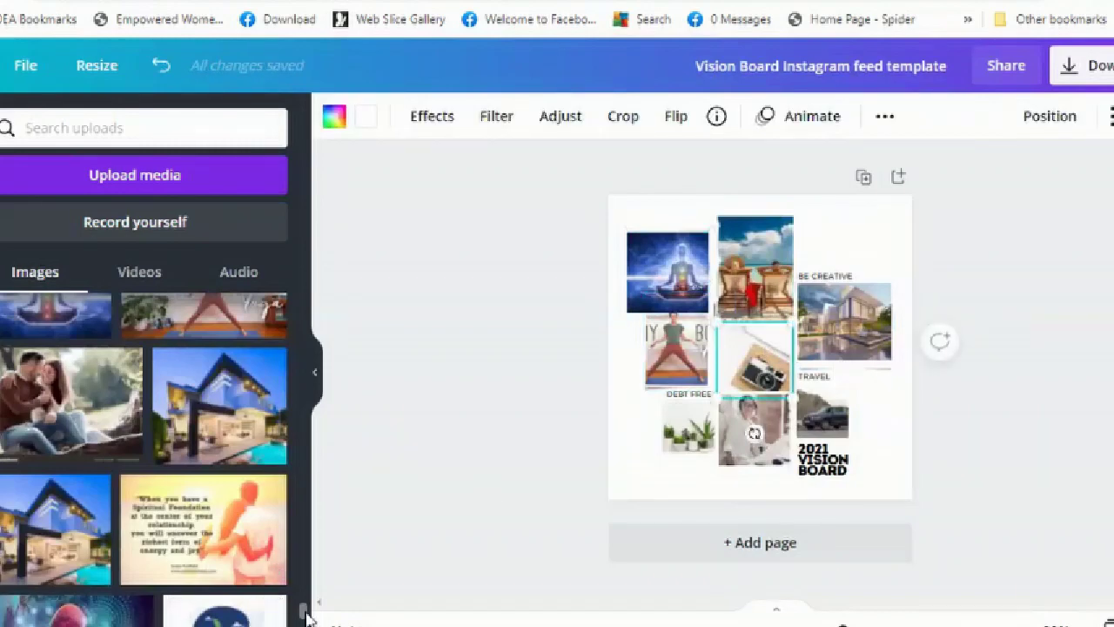
pyautogui.scroll(-10, 309, 615)
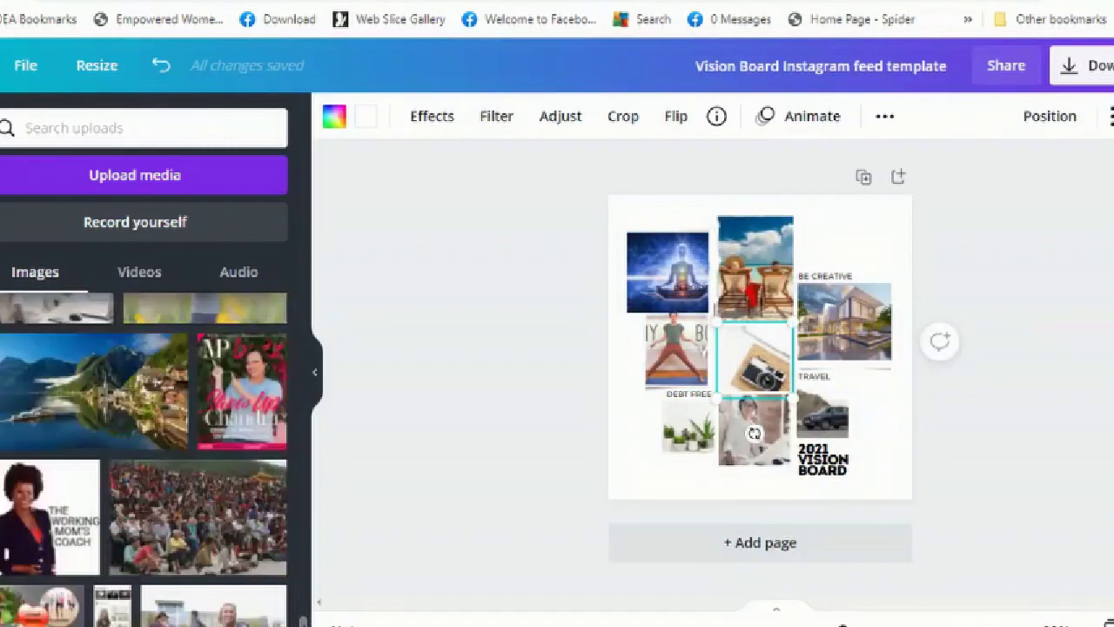
pyautogui.moveTo(61, 411); pyautogui.dragTo(747, 393)
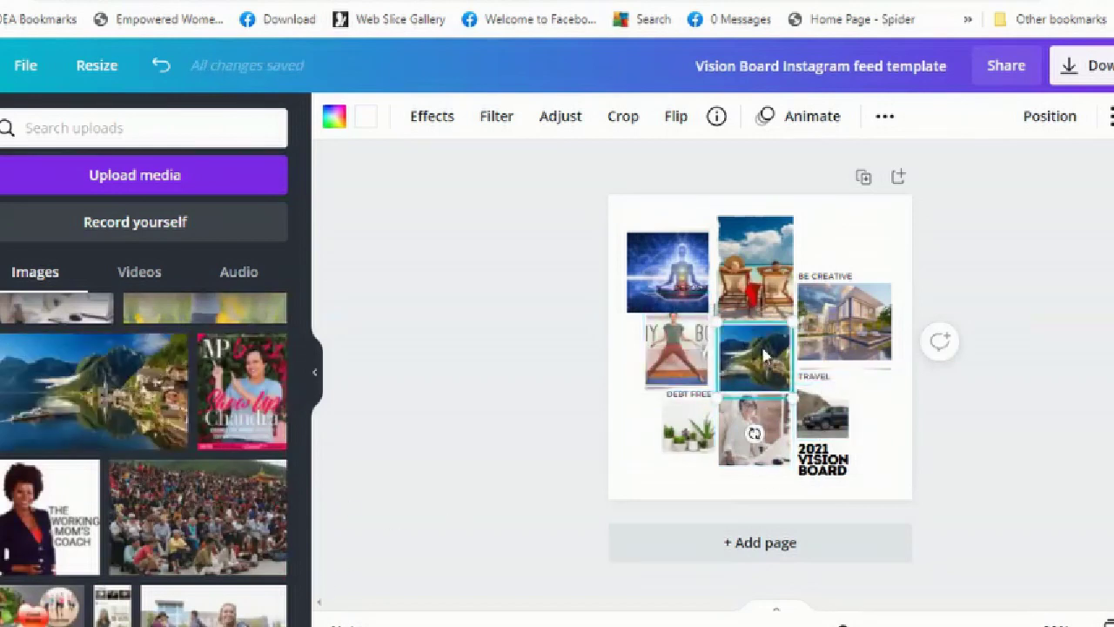
# - Replace the potted plants photo below the DEBT FREE caption with the uploaded picture of the woman standing in a boardroom
pyautogui.scroll(-2, 144, 459)
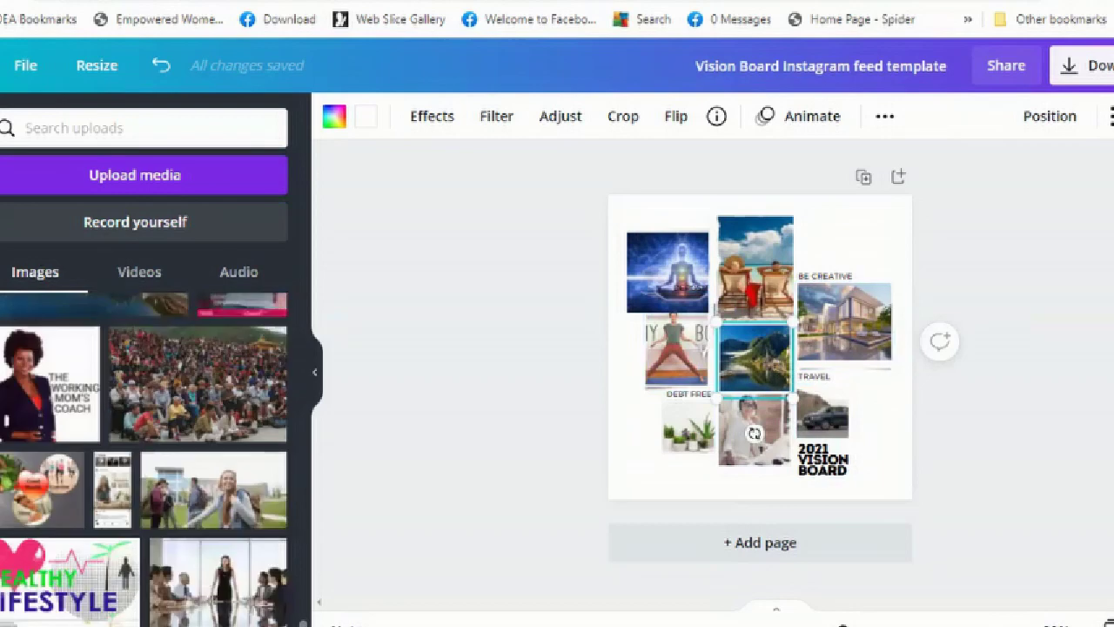
pyautogui.scroll(-3, 145, 459)
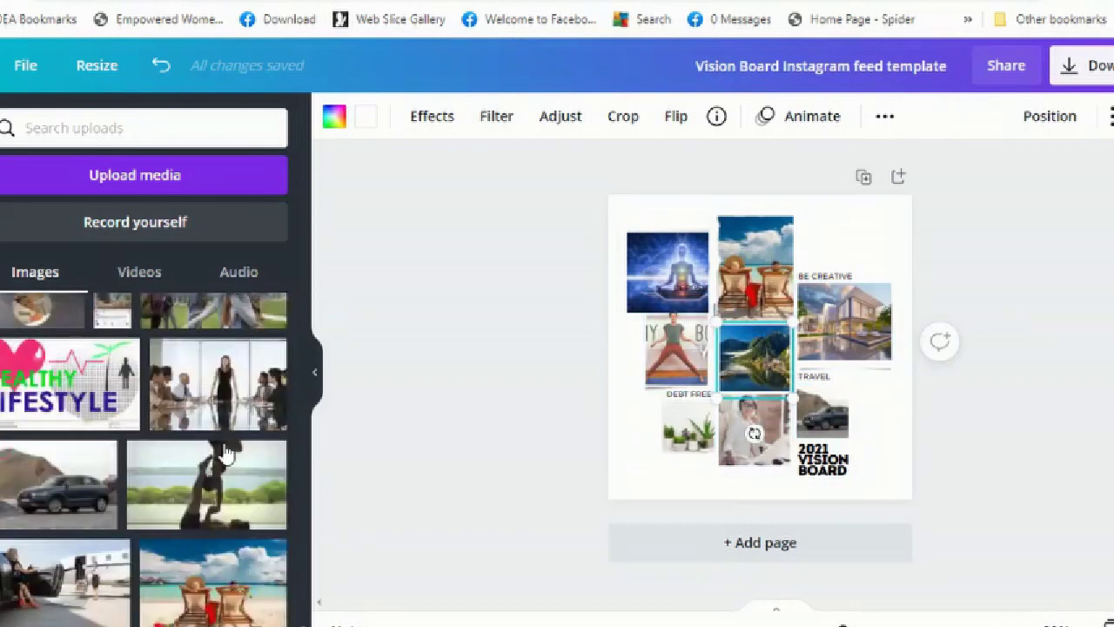
pyautogui.moveTo(206, 368); pyautogui.dragTo(705, 442)
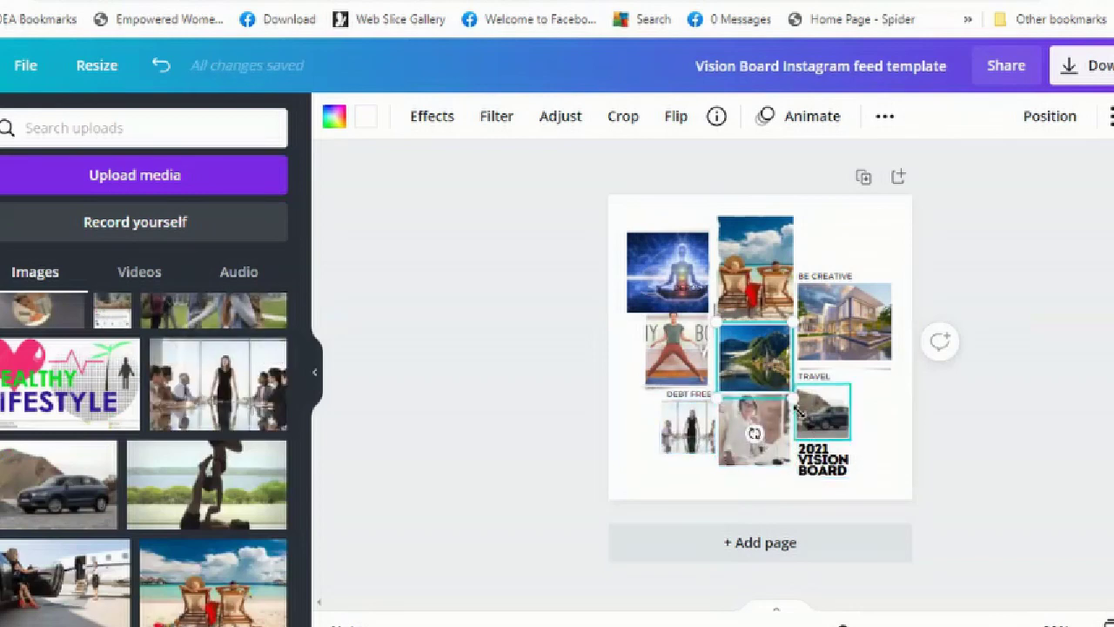
pyautogui.click(845, 477)
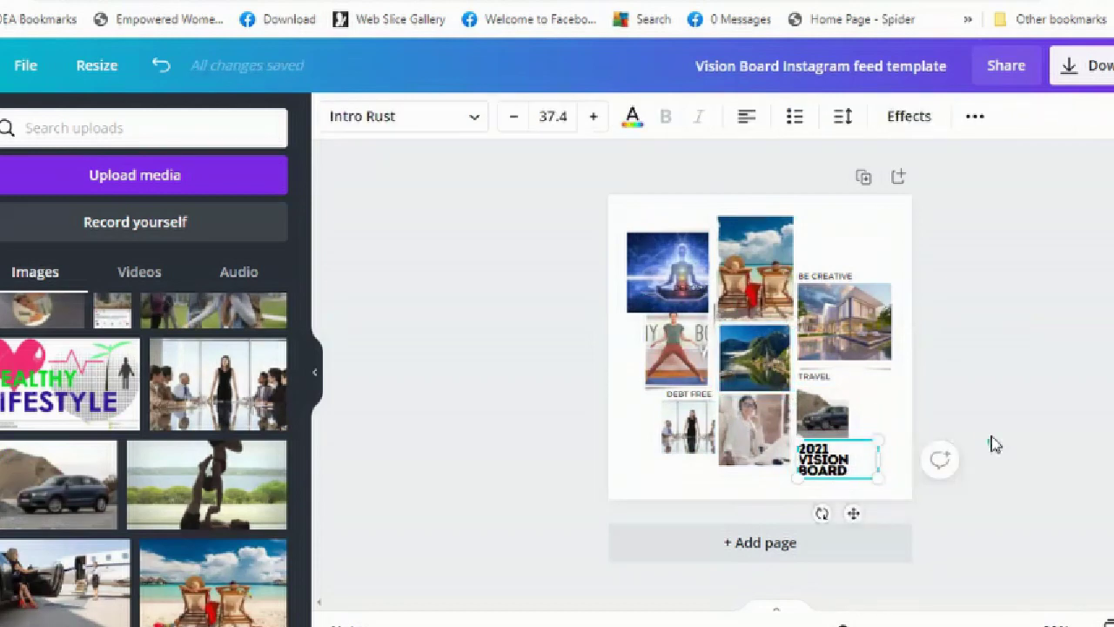
pyautogui.click(890, 455)
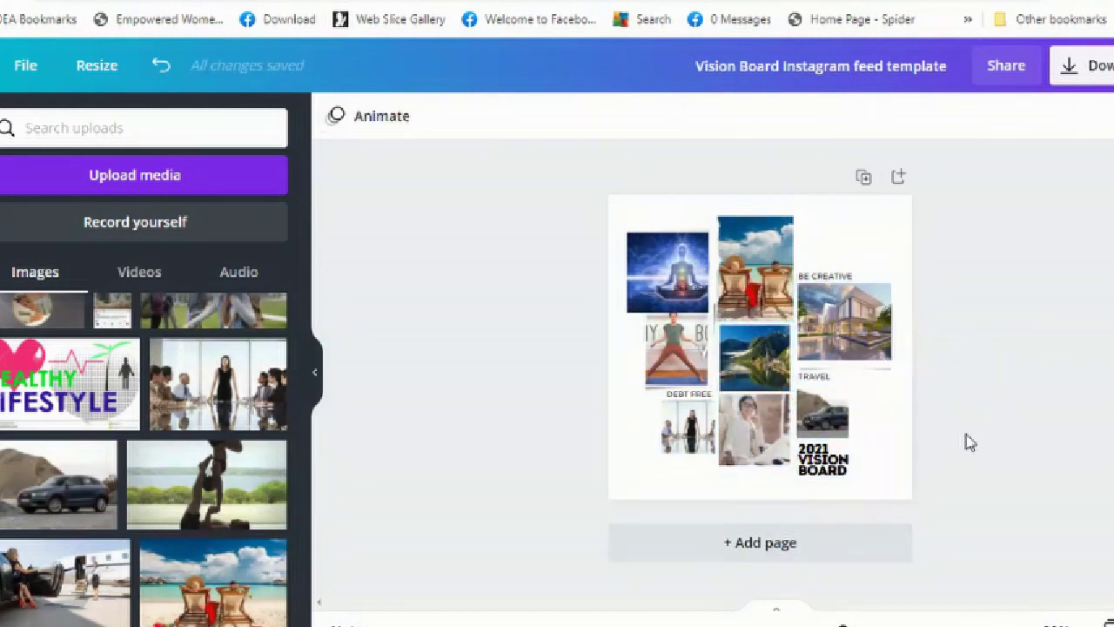
# - Search the uploads for "pilot", and replace the yoga picture with the pilot photo from the recently used elements
pyautogui.click(64, 135)
pyautogui.write('pl')
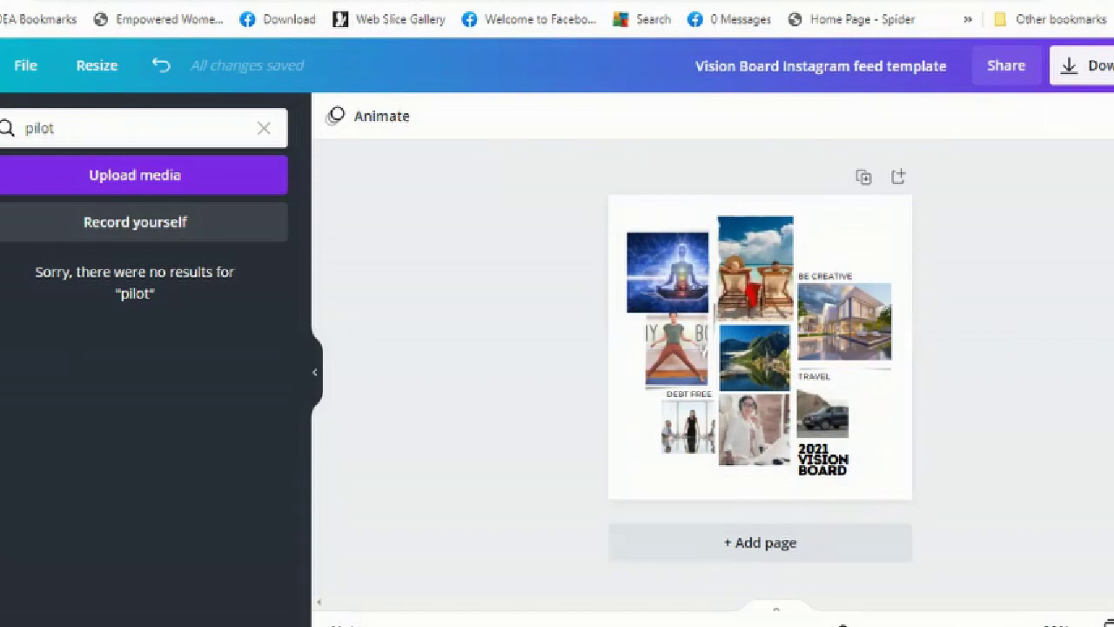
pyautogui.click(2, 174)
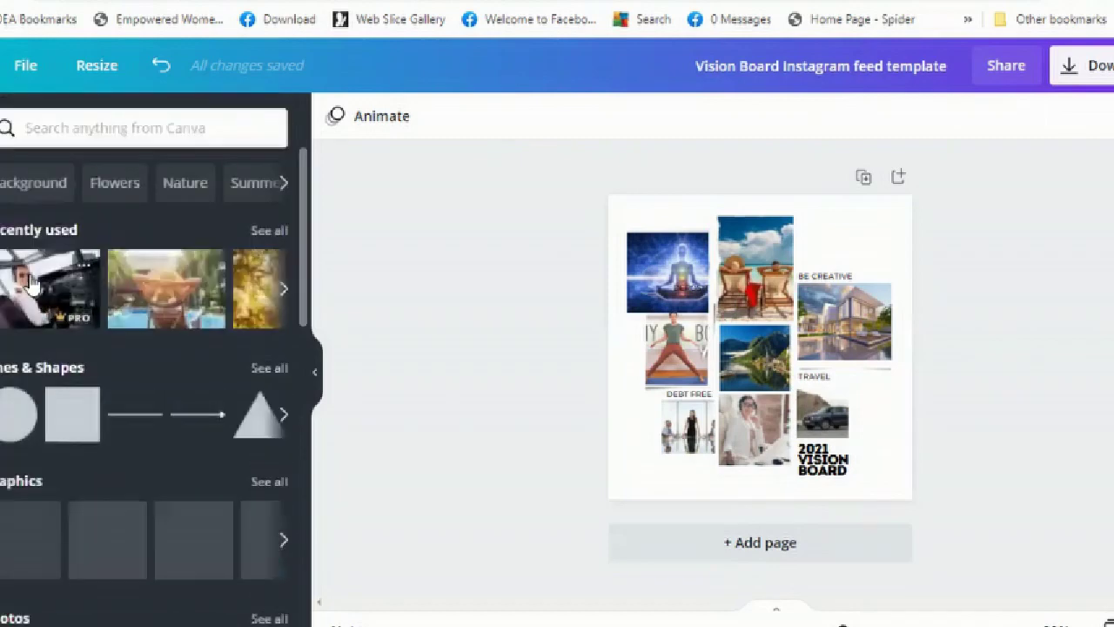
pyautogui.moveTo(77, 278); pyautogui.dragTo(706, 338)
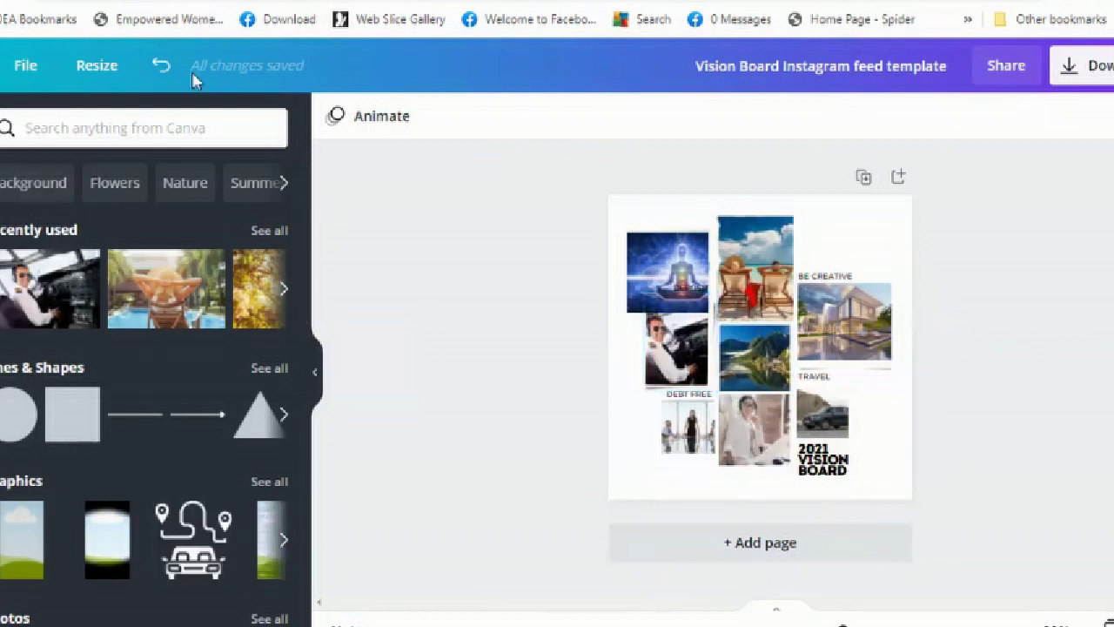
# - Undo the swap of the yoga picture, and replace the mountain village picture in the centre of the collage with the pilot photo
pyautogui.click(158, 67)
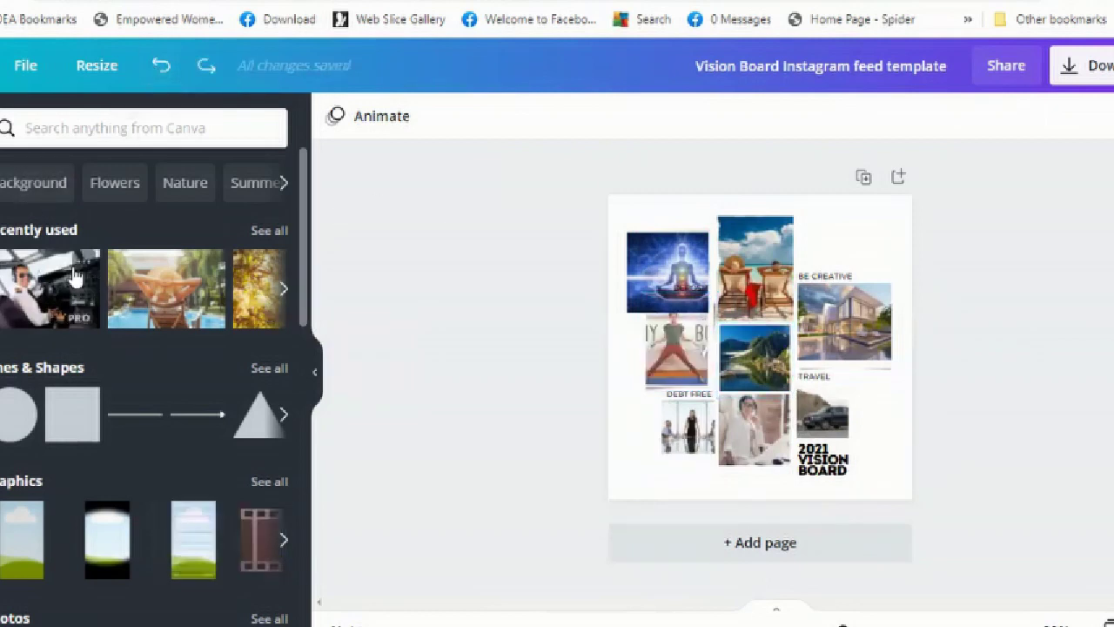
pyautogui.moveTo(74, 279); pyautogui.dragTo(745, 322)
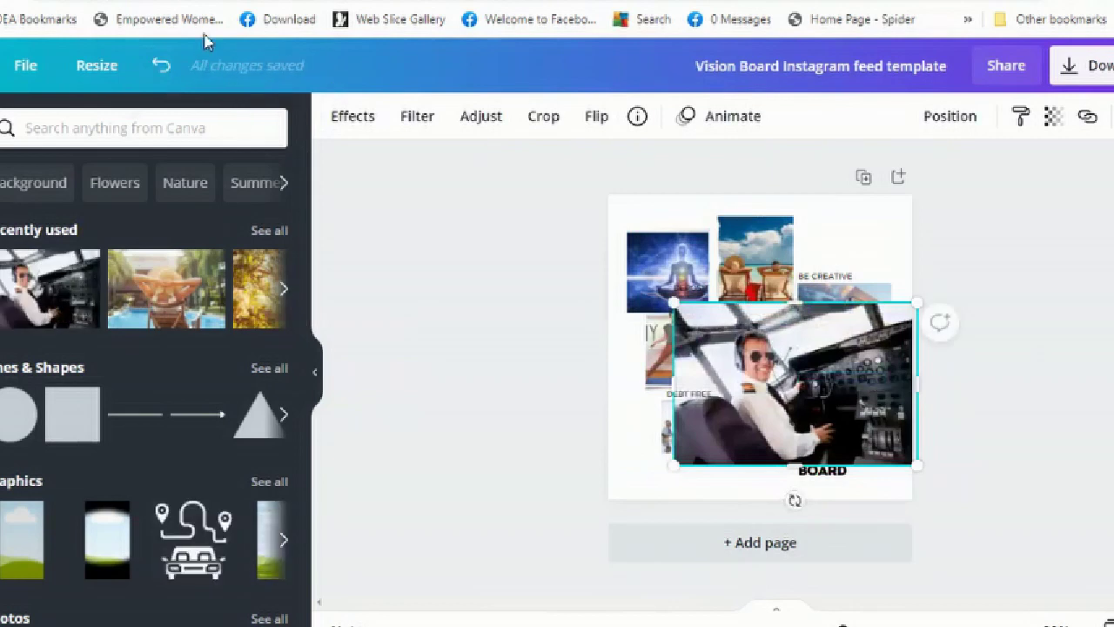
pyautogui.click(159, 67)
pyautogui.click(754, 344)
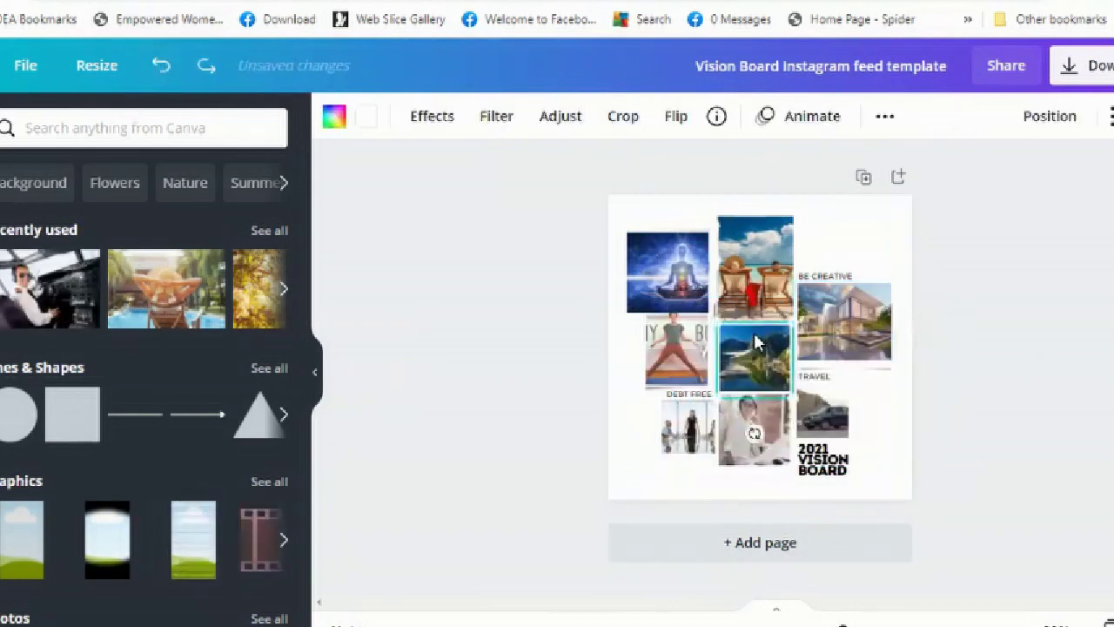
pyautogui.moveTo(49, 287); pyautogui.dragTo(754, 350)
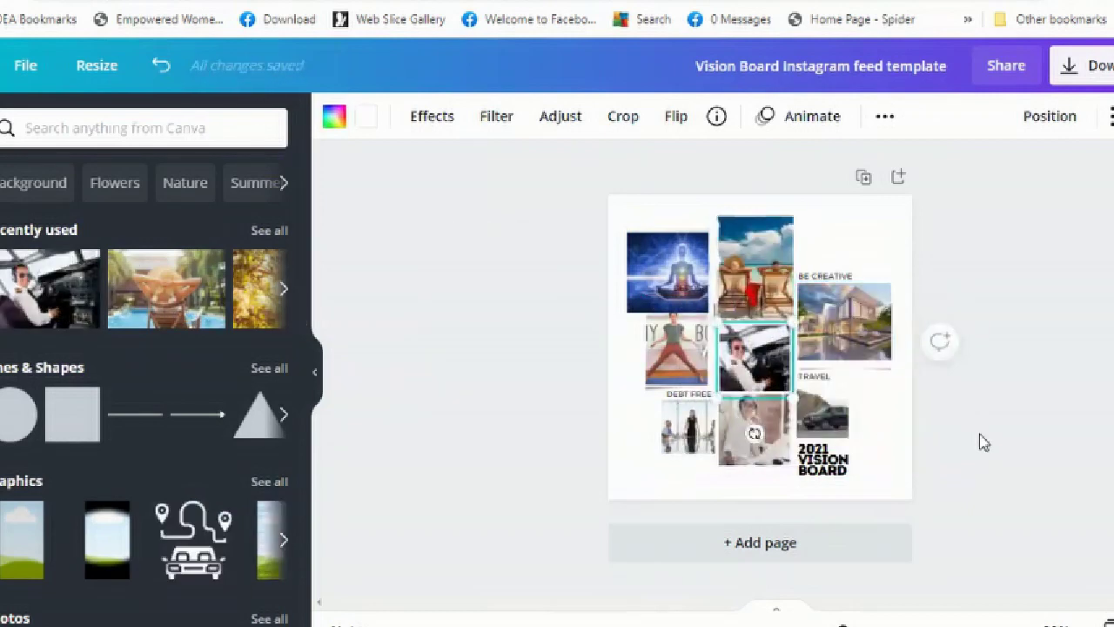
pyautogui.click(1001, 402)
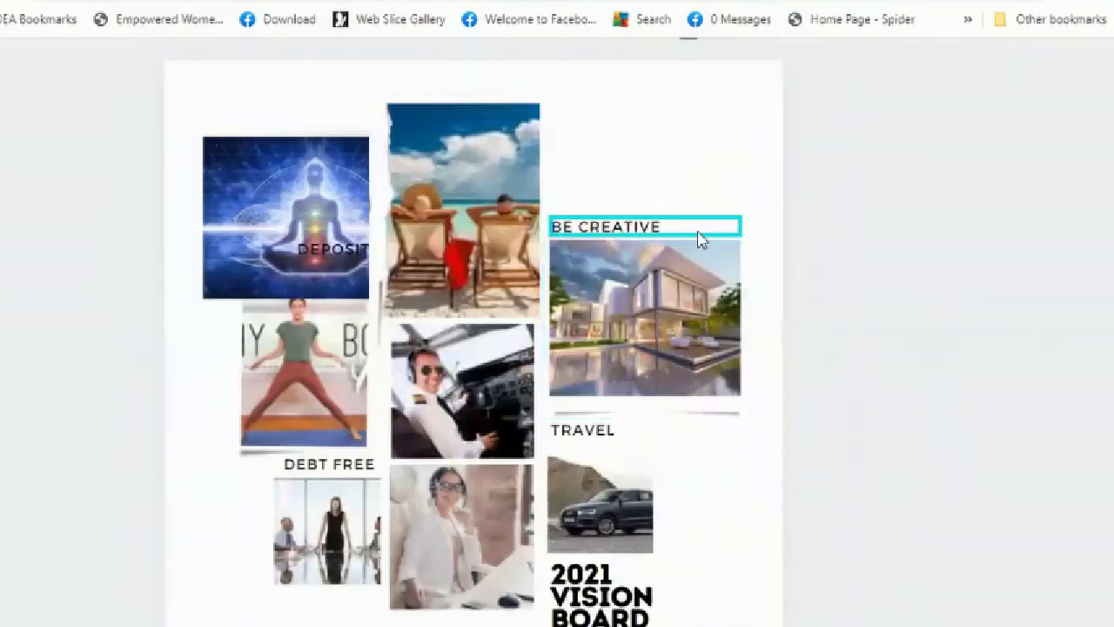
pyautogui.click(659, 228)
pyautogui.click(673, 224)
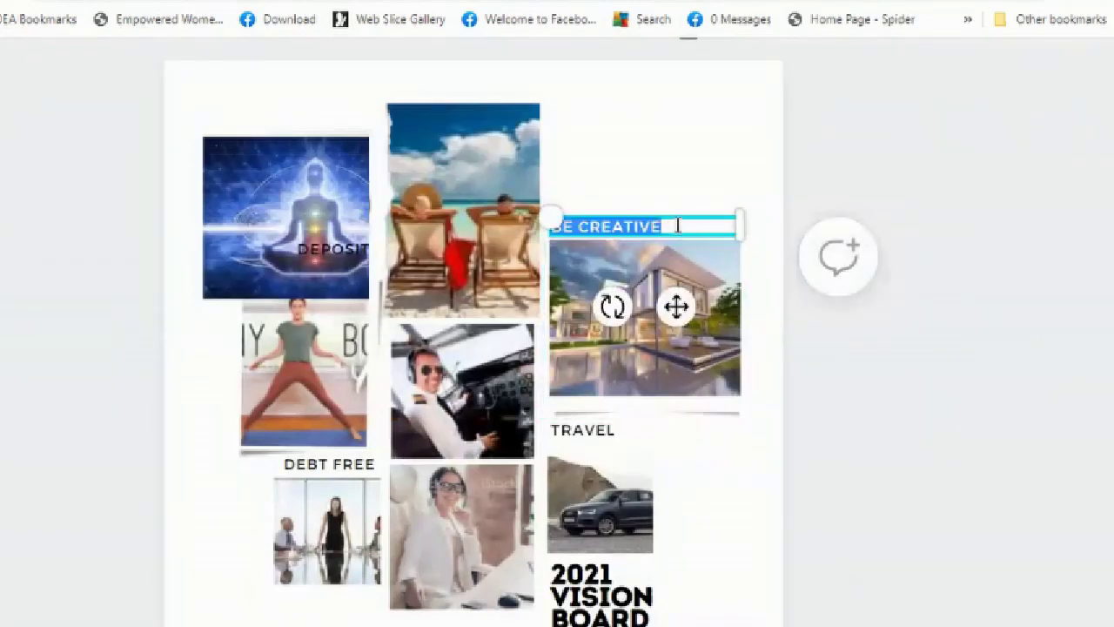
pyautogui.click(676, 227)
pyautogui.moveTo(679, 227); pyautogui.dragTo(541, 220)
# - Change the DEPOSIT caption on the meditation picture to "SPIRTUAL"
pyautogui.click(357, 249)
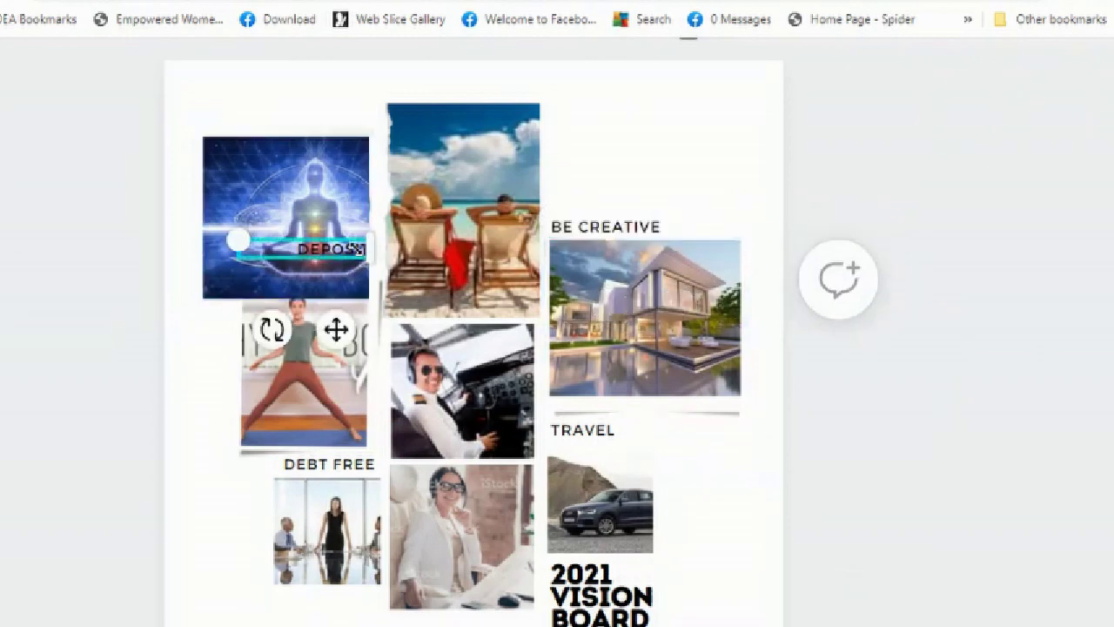
pyautogui.doubleClick(298, 250)
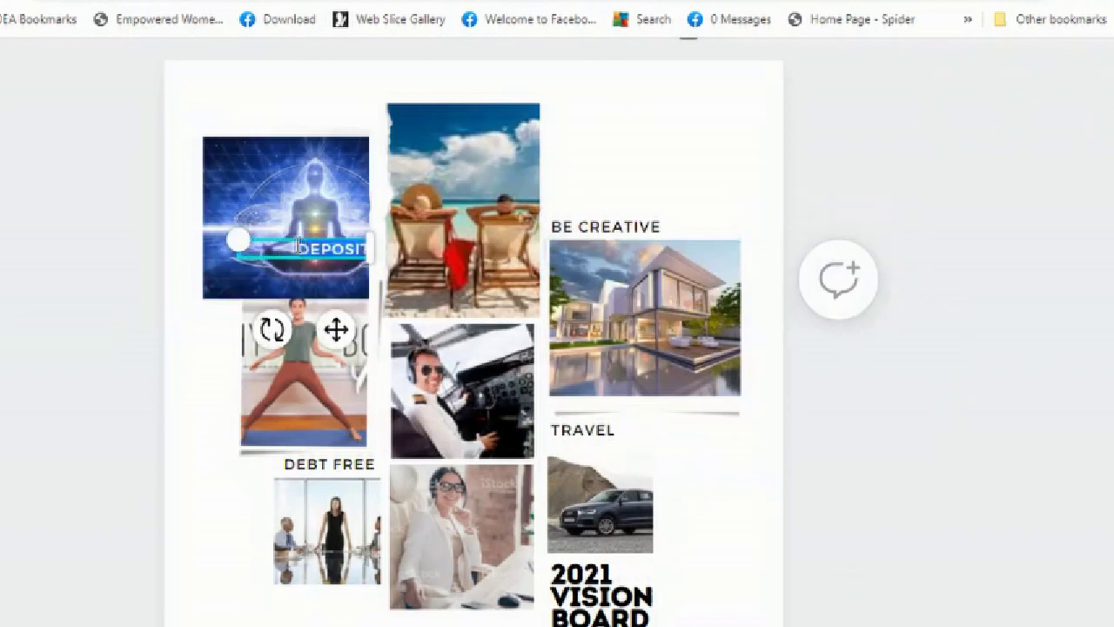
pyautogui.write('SPI')
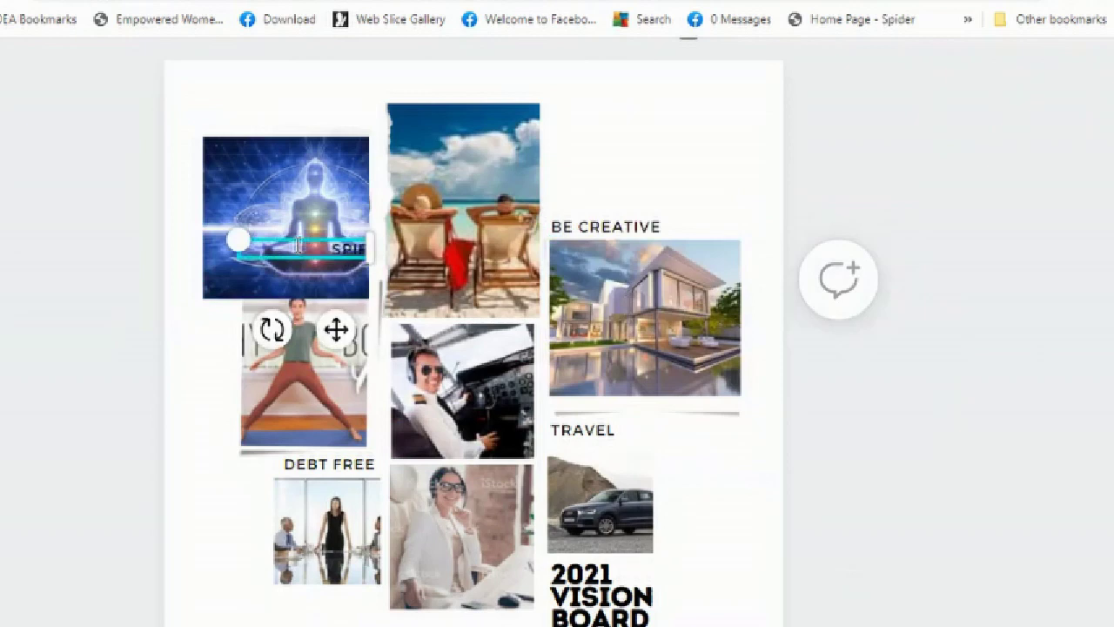
pyautogui.write('RITUAL')
pyautogui.click(601, 261)
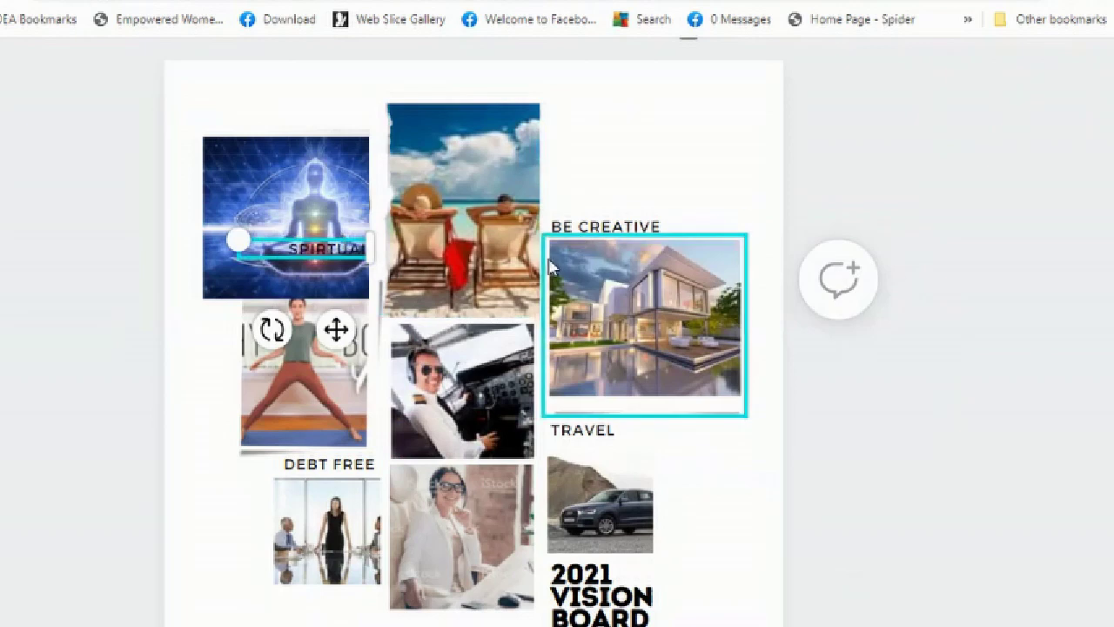
# - Change the BE CREATIVE caption above the house photo to "DREAMHOUSE"
pyautogui.click(669, 229)
pyautogui.doubleClick(673, 227)
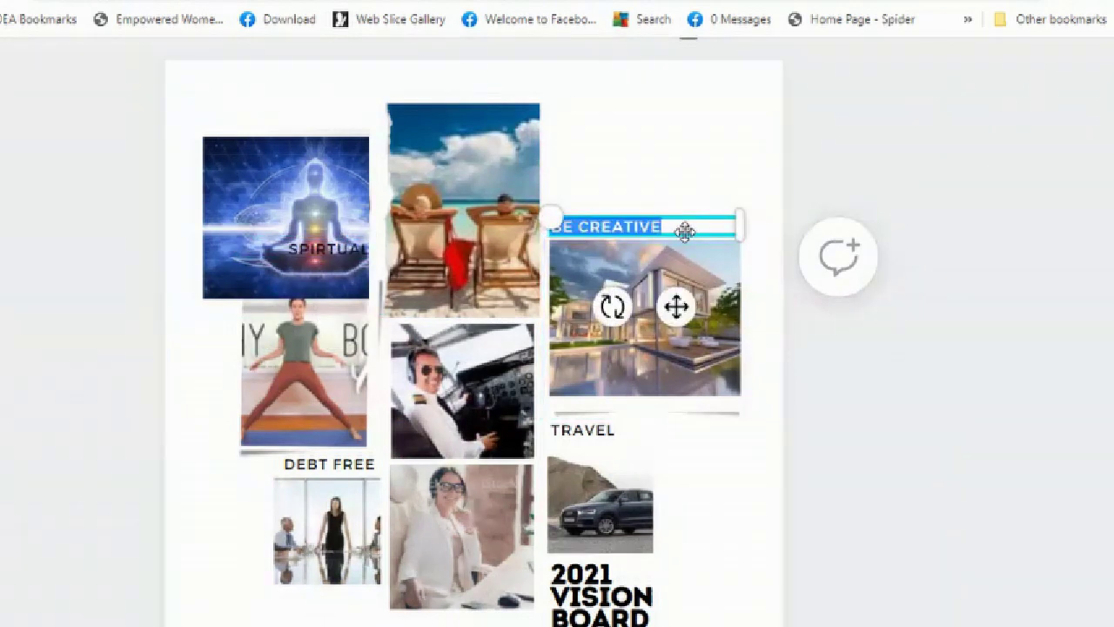
pyautogui.press('BackSpace')
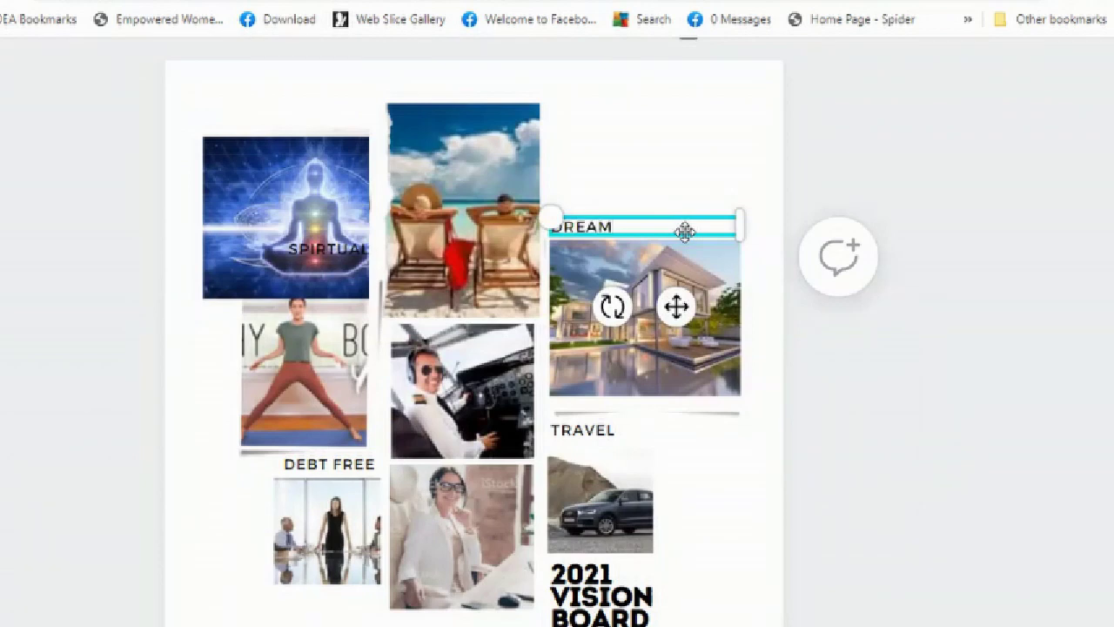
pyautogui.click(1025, 477)
# - Move the TRAVEL caption from above the car photo onto the lower part of the beach chairs photo
pyautogui.click(595, 436)
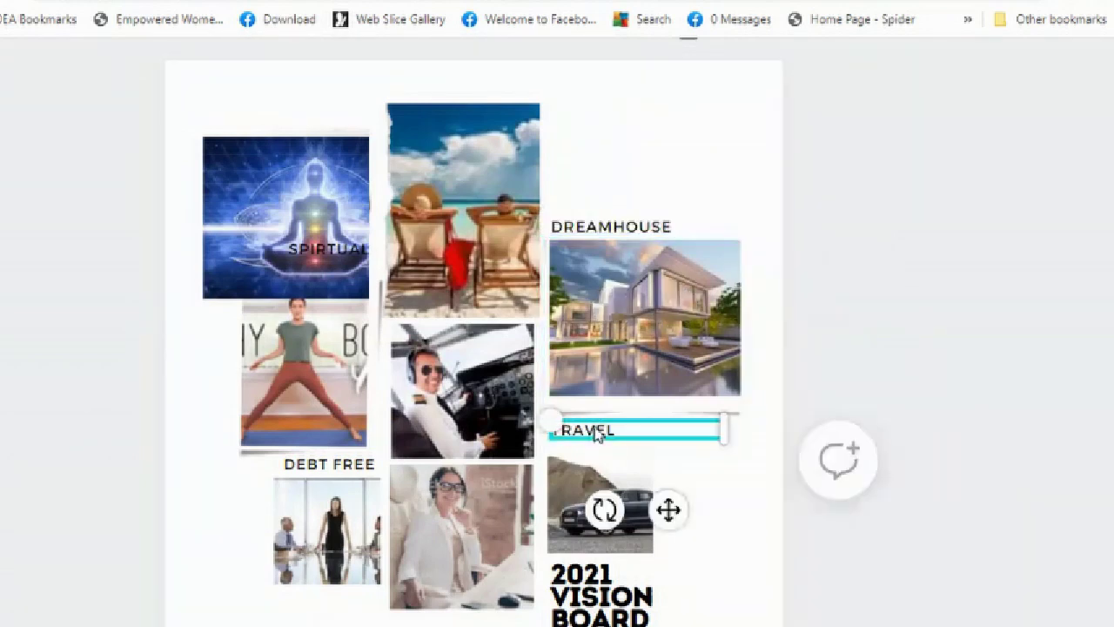
pyautogui.moveTo(597, 436); pyautogui.dragTo(447, 304)
pyautogui.click(831, 435)
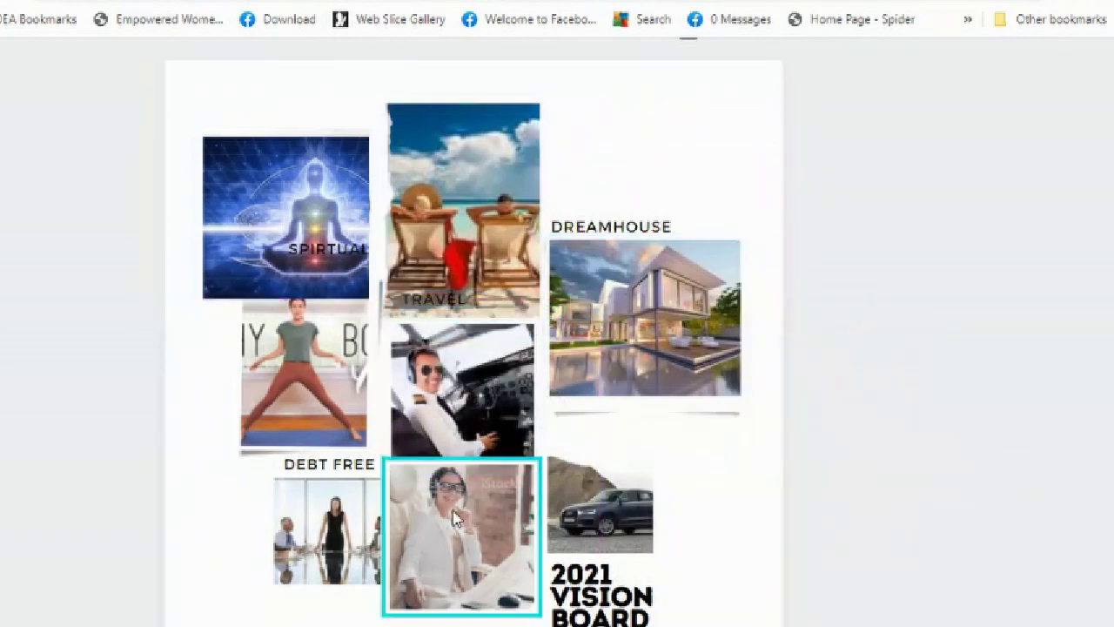
# - Change the DEBT FREE caption above the boardroom photo to "BOSS OF FIRM"
pyautogui.doubleClick(284, 471)
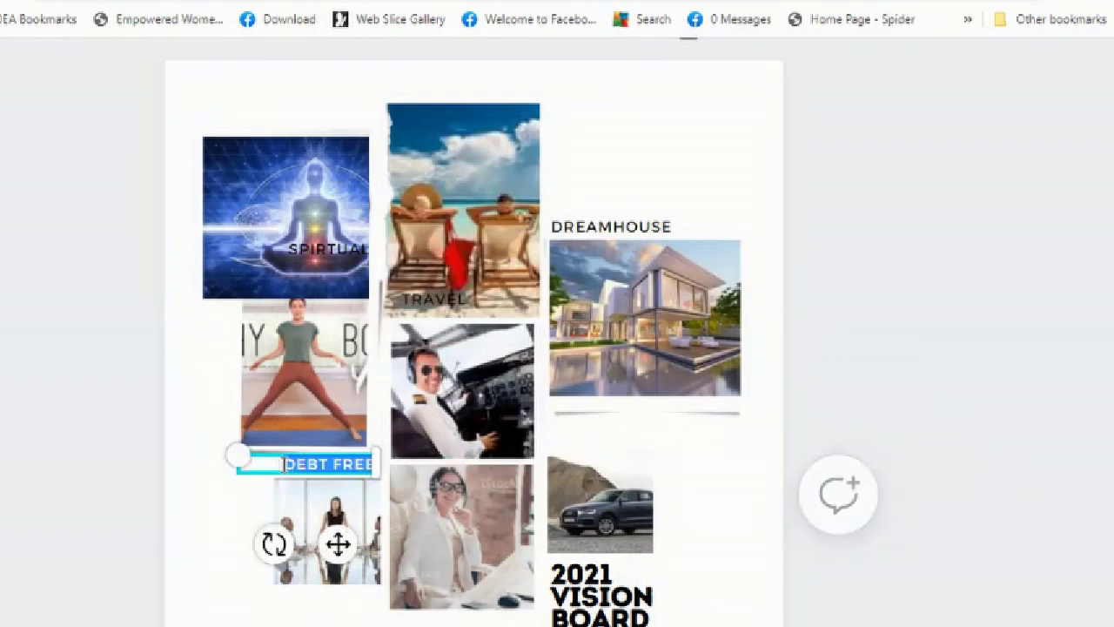
pyautogui.write('BOSS OF')
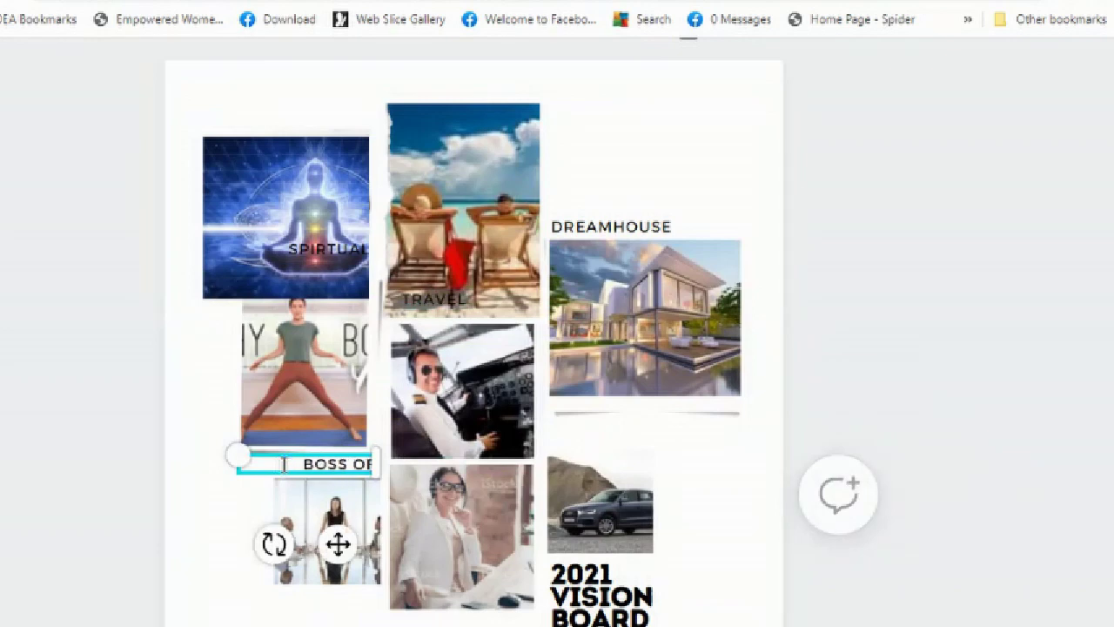
pyautogui.write(' FIRM')
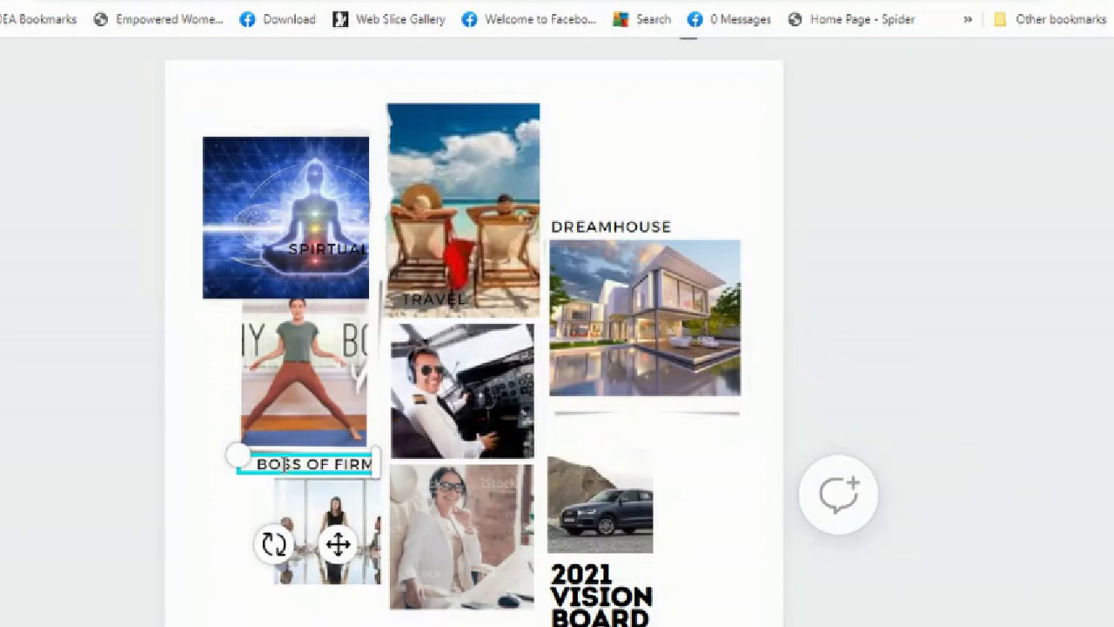
pyautogui.click(1033, 432)
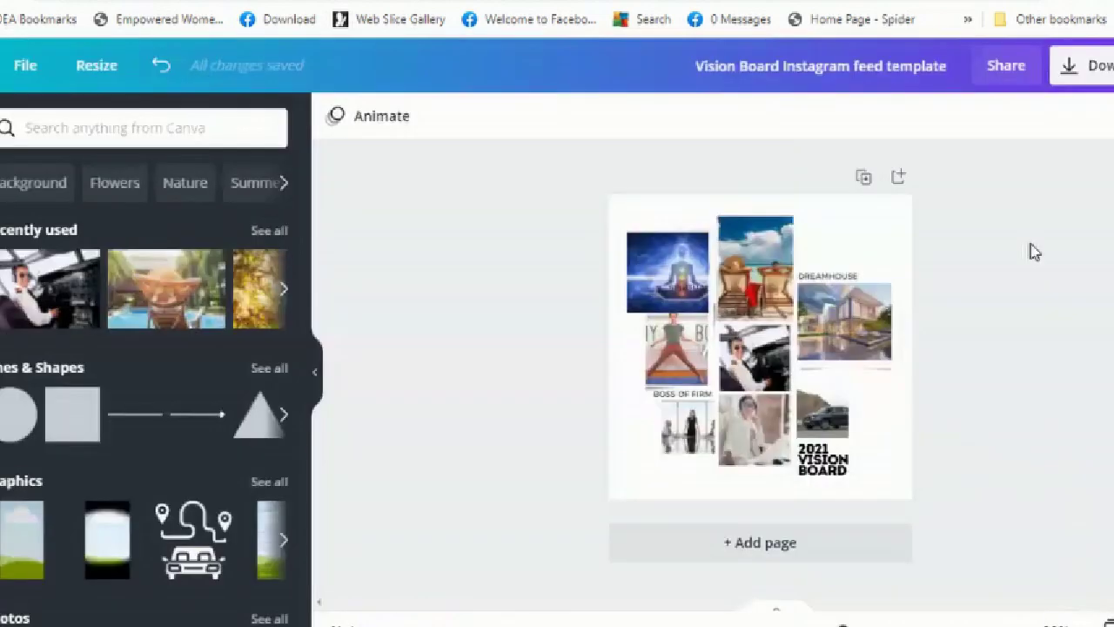
# - Download the vision board as a PNG file and open the downloaded image
pyautogui.click(1082, 66)
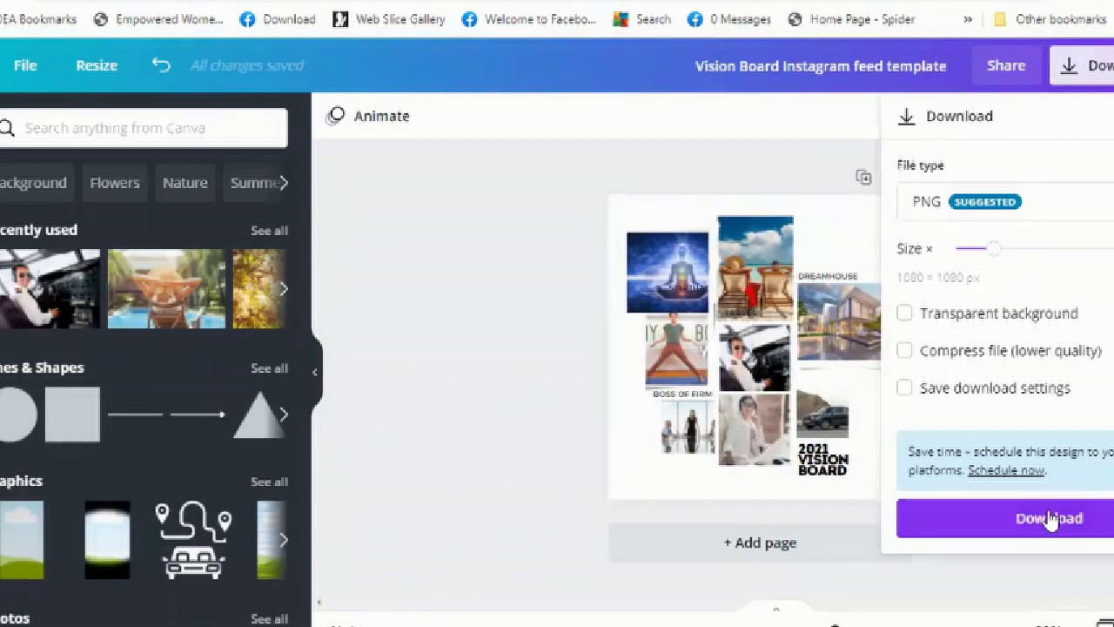
pyautogui.click(1050, 520)
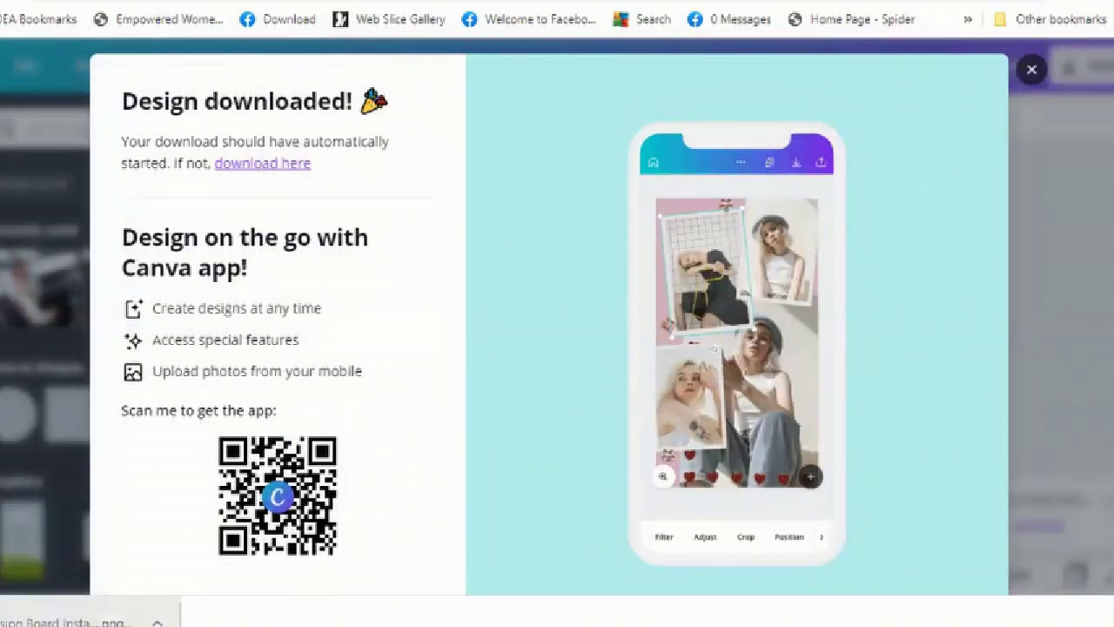
pyautogui.click(9, 607)
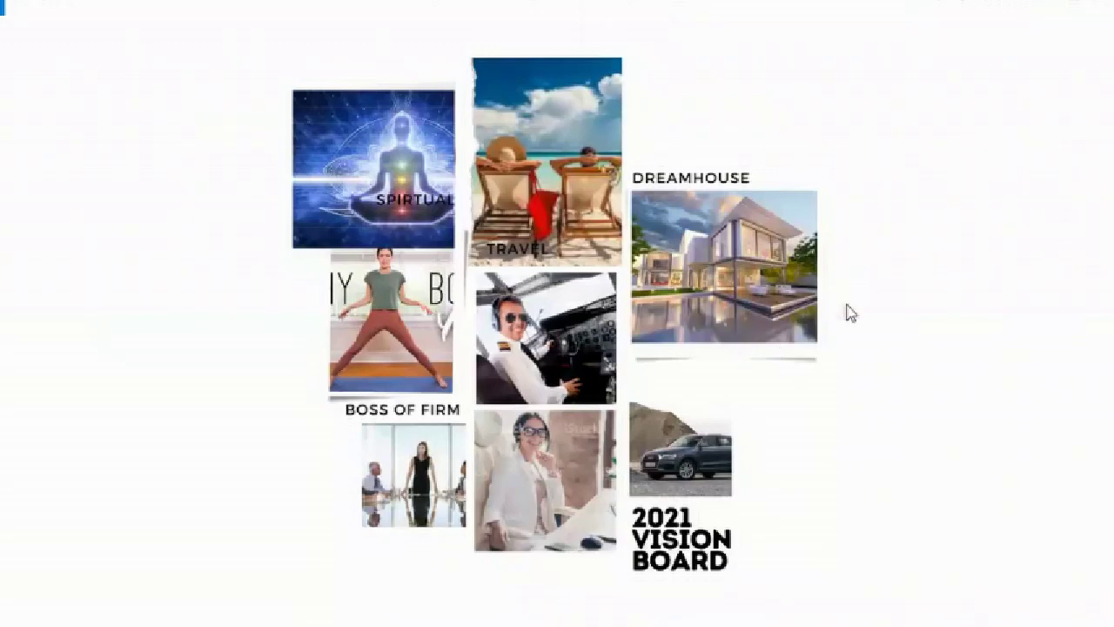